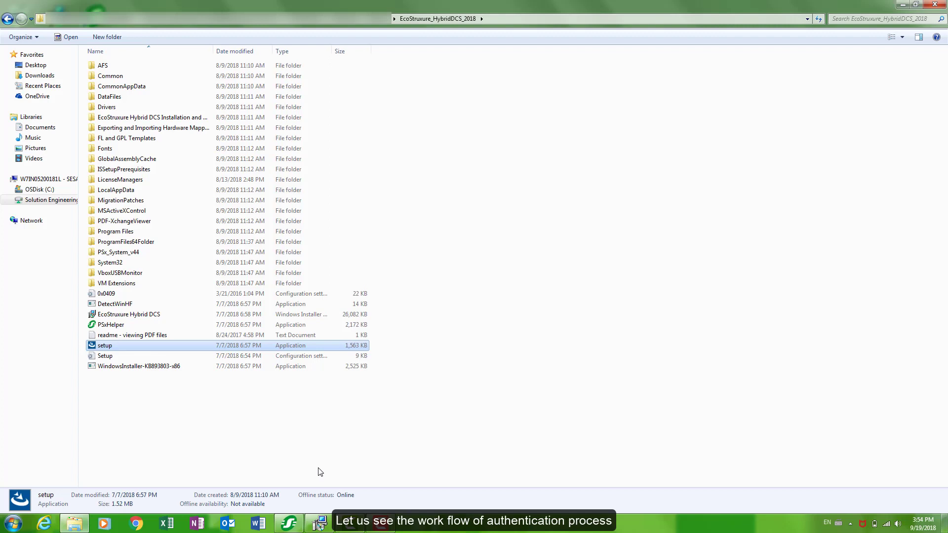
Launch the Hybrid DCS installer and continue with Local authentication to Ready to Repair.
{"action": "left_click", "coordinate": [321, 519]}
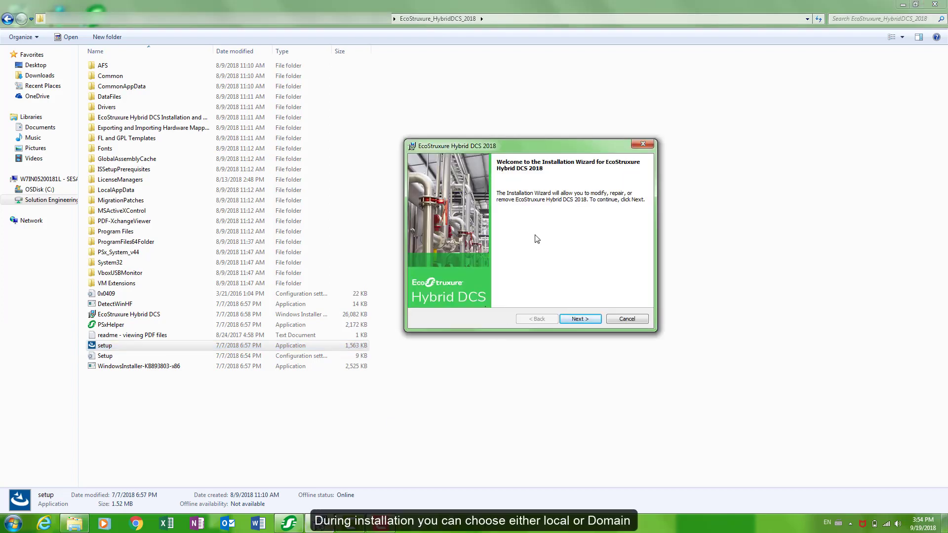
{"action": "left_click", "coordinate": [581, 319]}
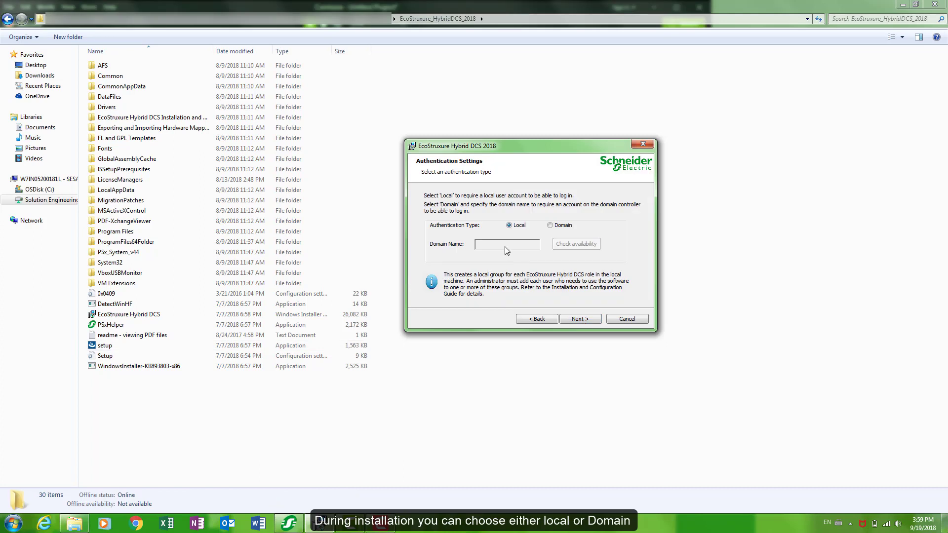
{"action": "left_click", "coordinate": [550, 225]}
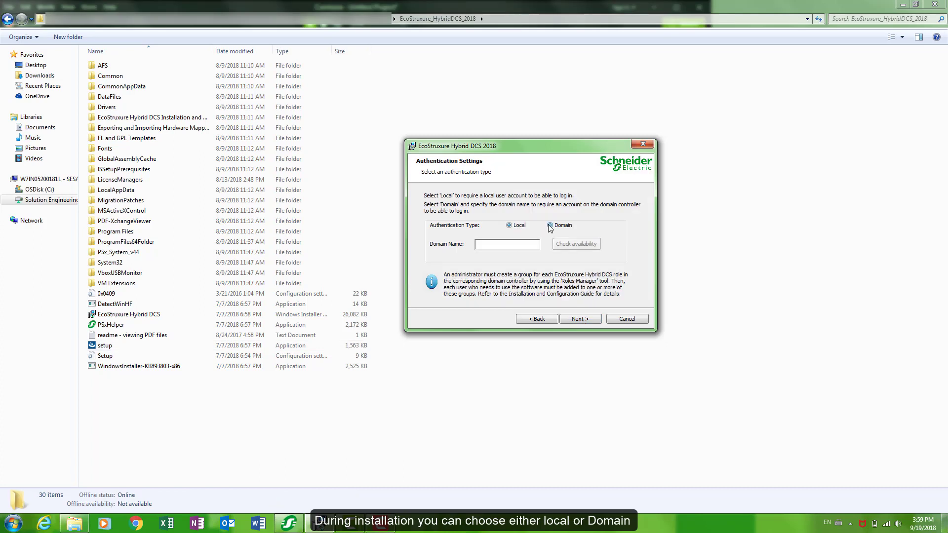
{"action": "left_click", "coordinate": [512, 226]}
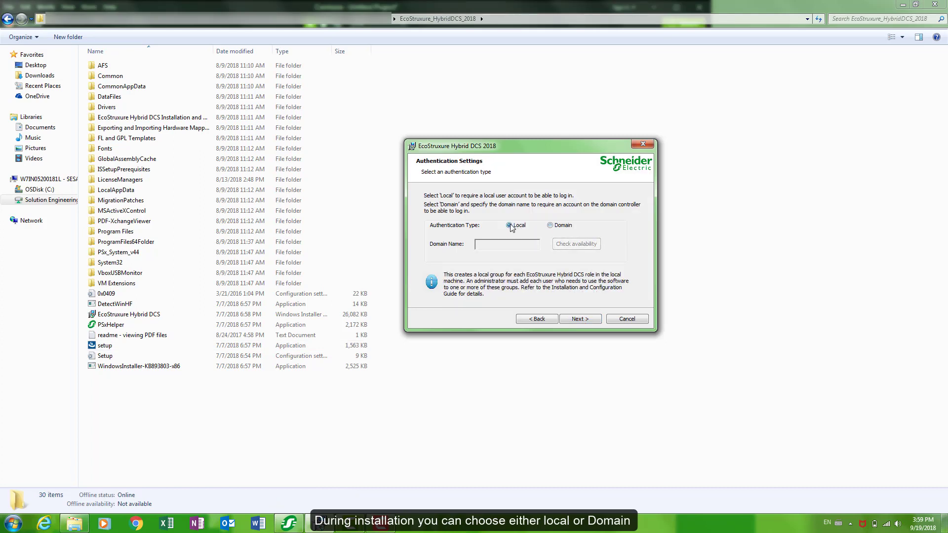
{"action": "left_click", "coordinate": [569, 318]}
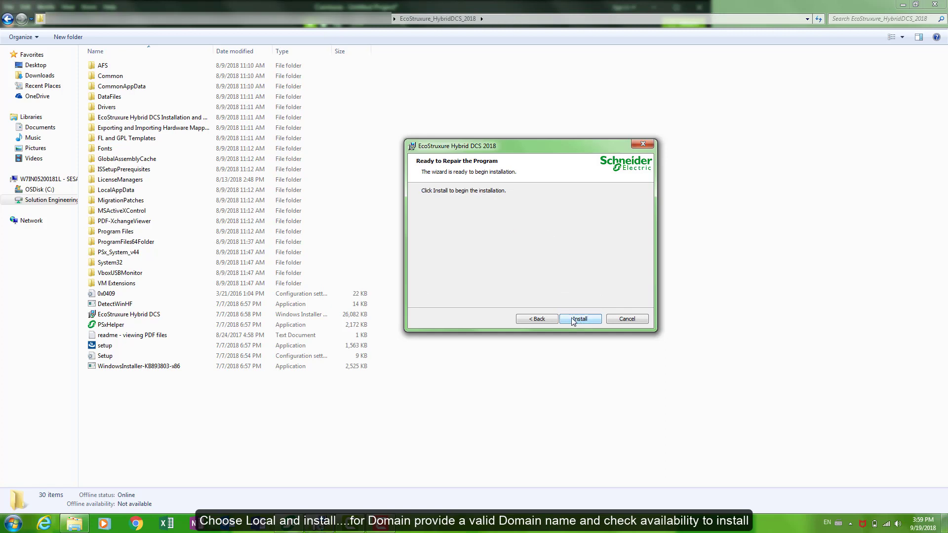
Go back and switch authentication to Domain with domain name HDCS, then continue.
{"action": "left_click", "coordinate": [545, 320]}
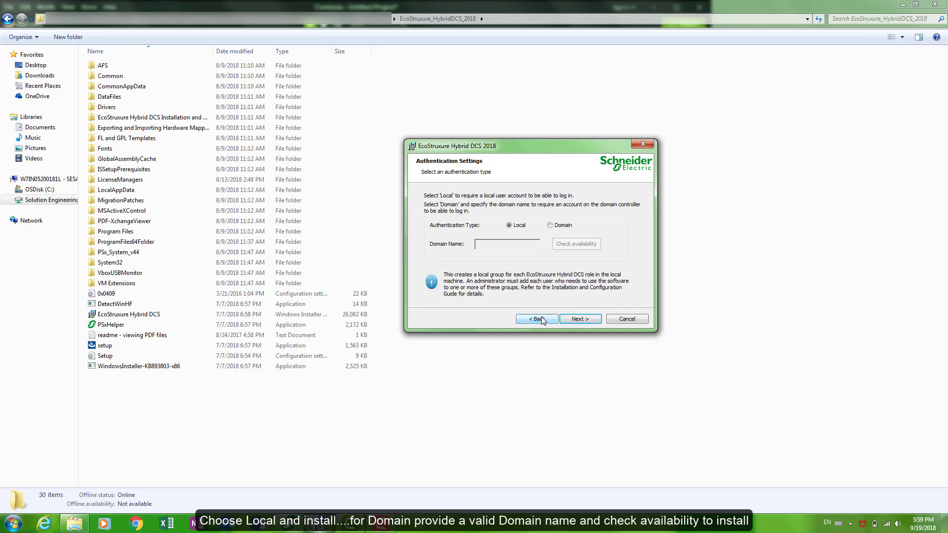
{"action": "left_click", "coordinate": [551, 226]}
{"action": "left_click", "coordinate": [524, 245]}
{"action": "type", "text": "HDCS"}
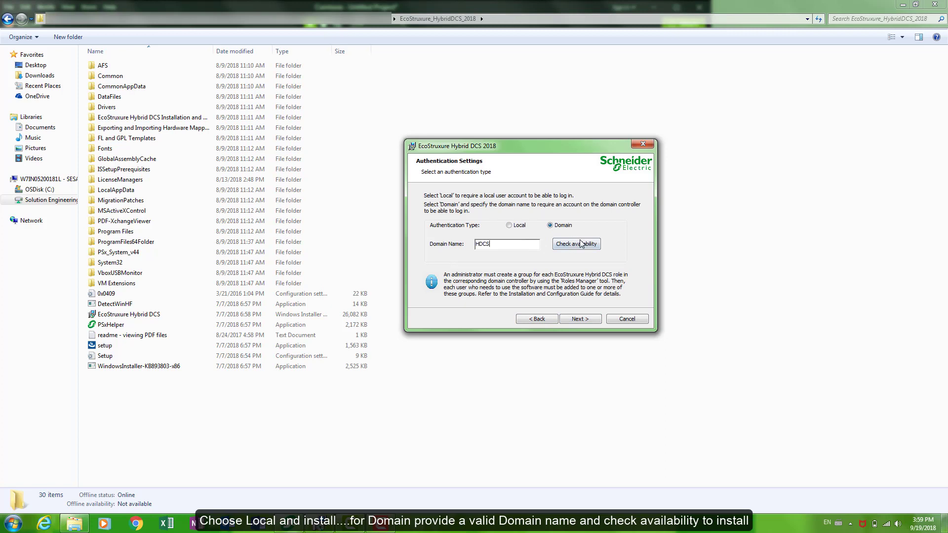
{"action": "left_click", "coordinate": [580, 320]}
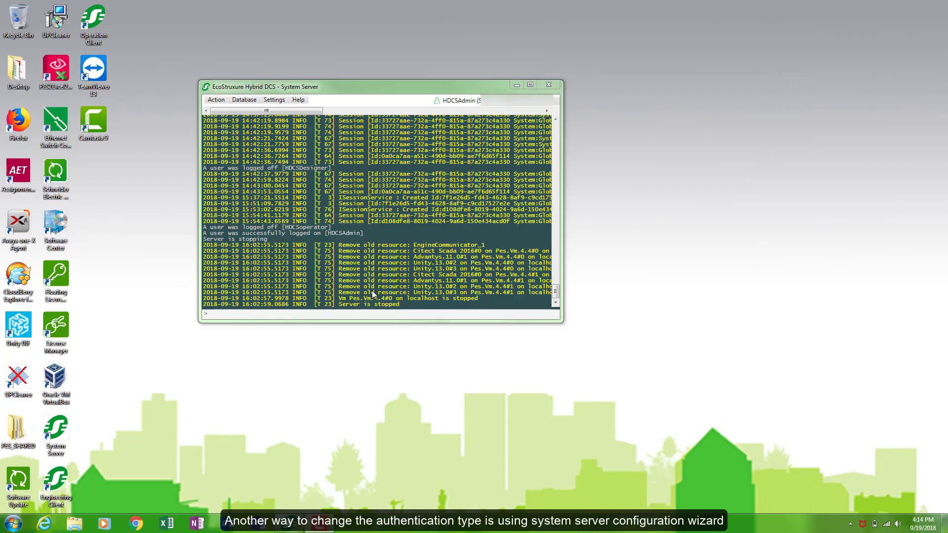
Open the Basic server configuration wizard and set authentication to Domain HDCS.
{"action": "left_click", "coordinate": [271, 101]}
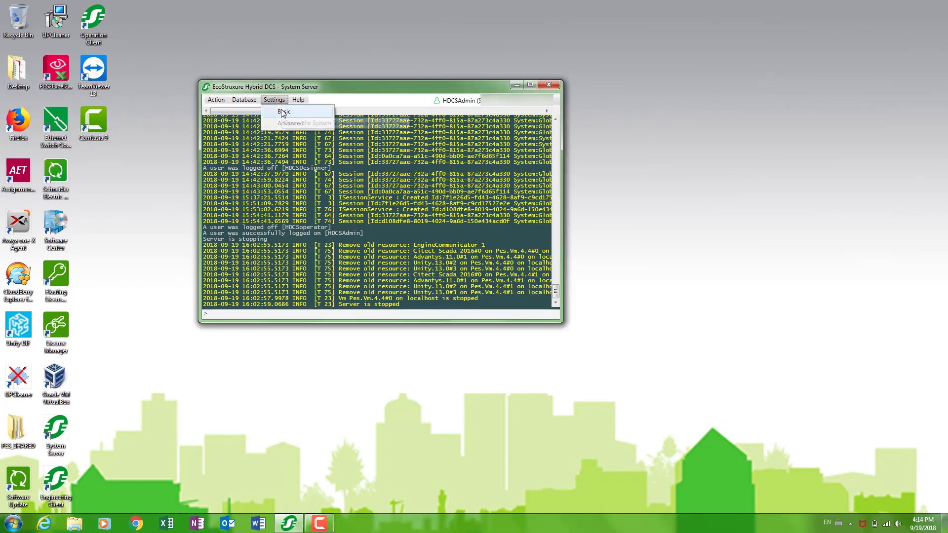
{"action": "left_click", "coordinate": [281, 109]}
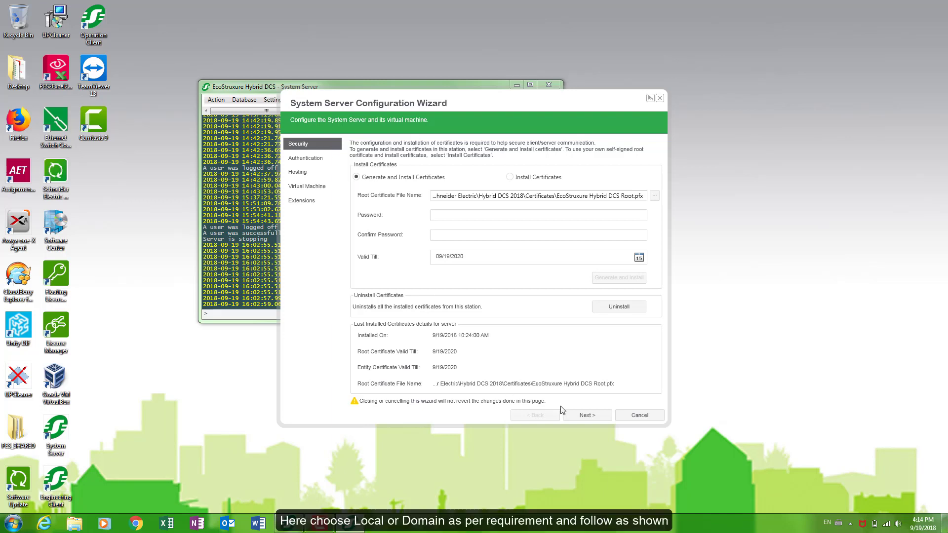
{"action": "left_click", "coordinate": [573, 417]}
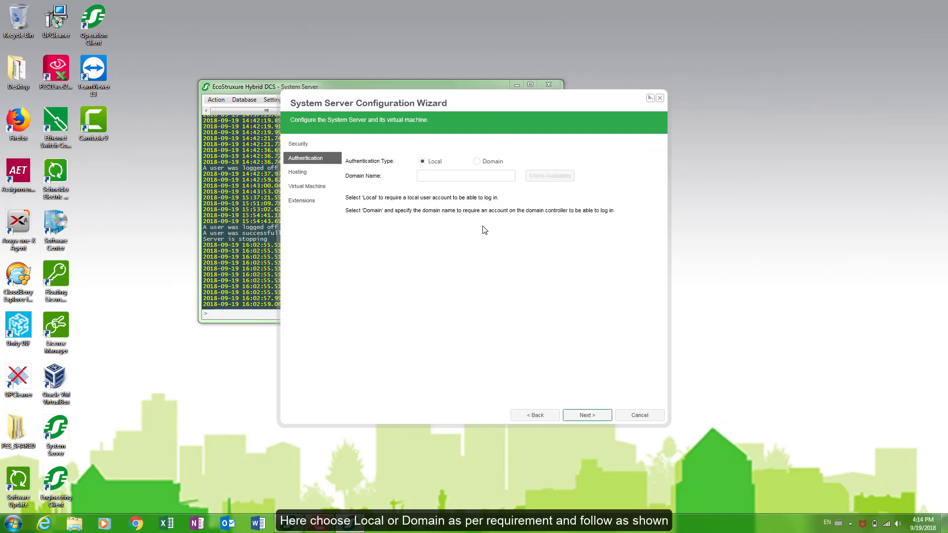
{"action": "left_click", "coordinate": [423, 162]}
{"action": "left_click", "coordinate": [476, 164]}
{"action": "left_click", "coordinate": [467, 175]}
{"action": "type", "text": "HDCS"}
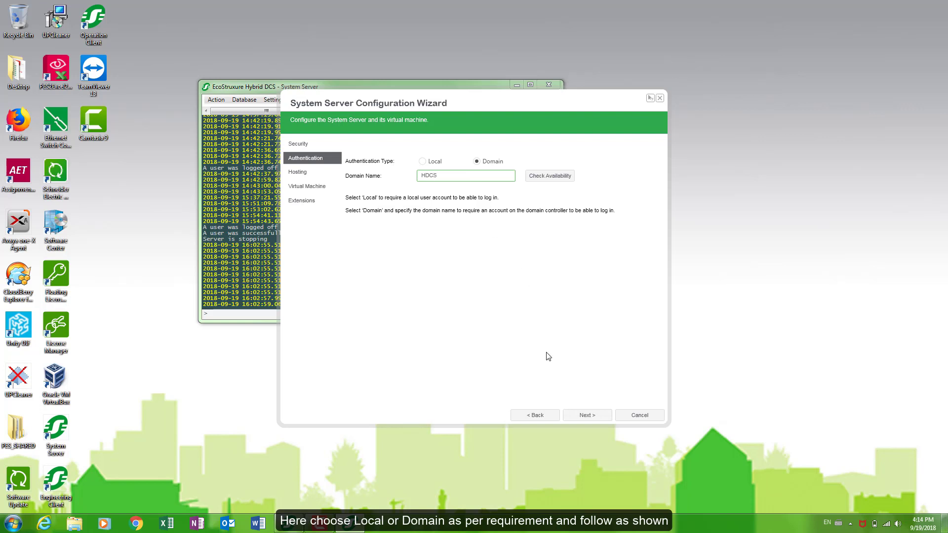
Advance past the hosting, virtual machine and extensions pages, then Save & Close.
{"action": "left_click", "coordinate": [574, 419]}
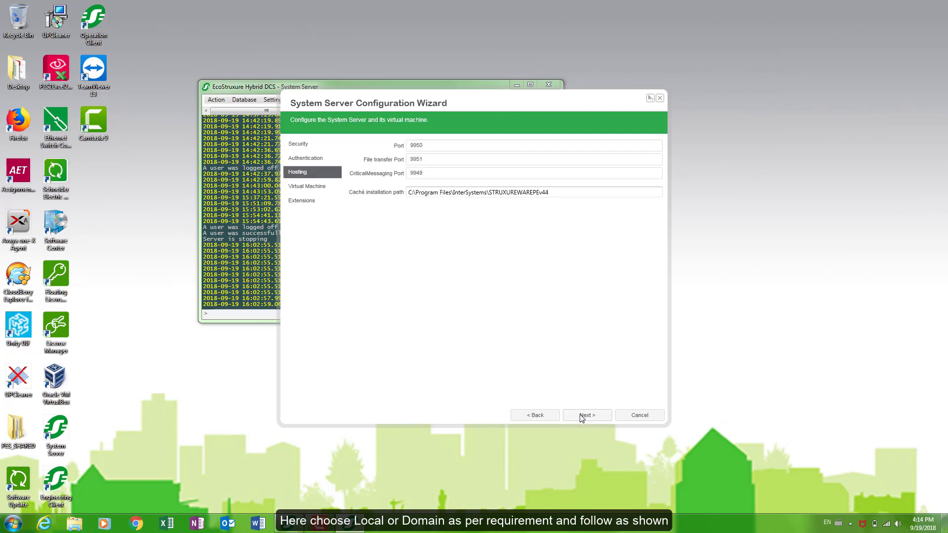
{"action": "left_click", "coordinate": [581, 418]}
{"action": "left_click", "coordinate": [583, 418]}
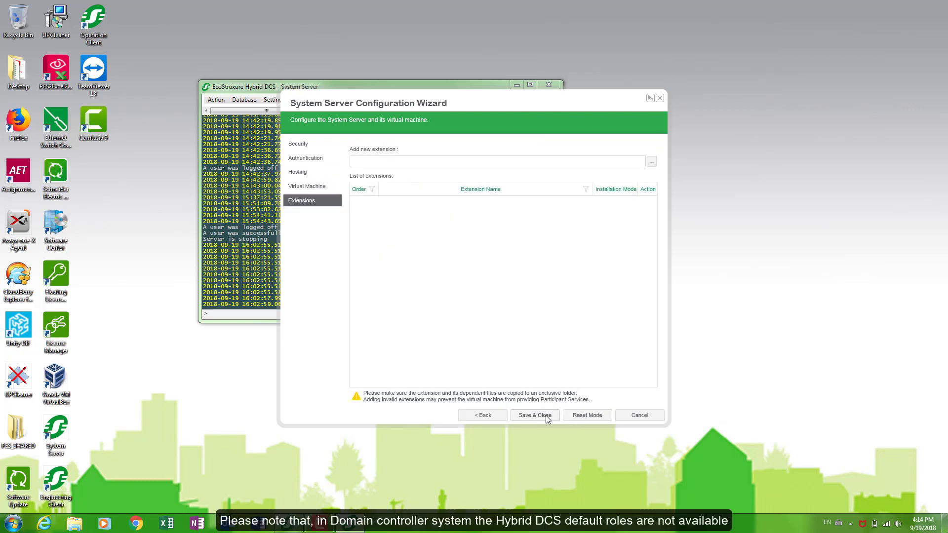
{"action": "left_click", "coordinate": [546, 416]}
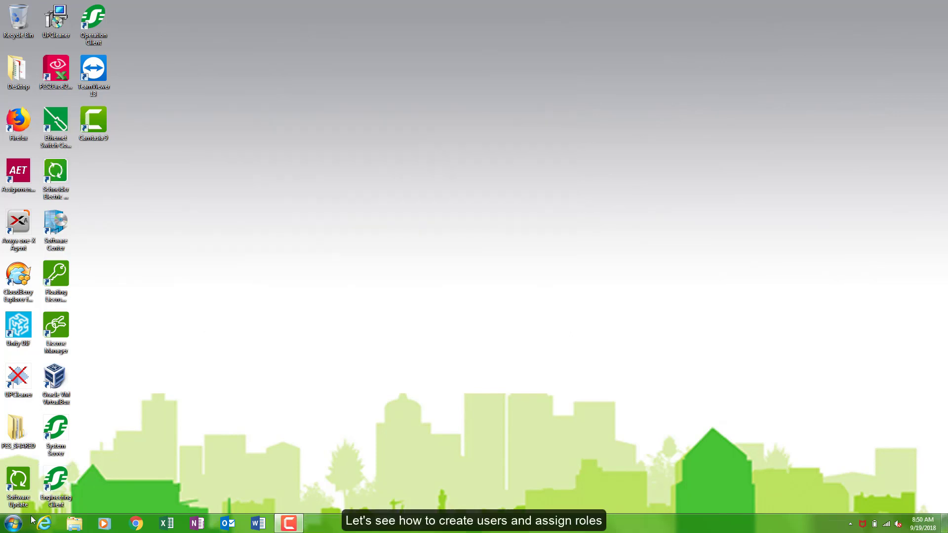
Launch Computer Management full screen and list the local groups.
{"action": "left_click", "coordinate": [15, 522]}
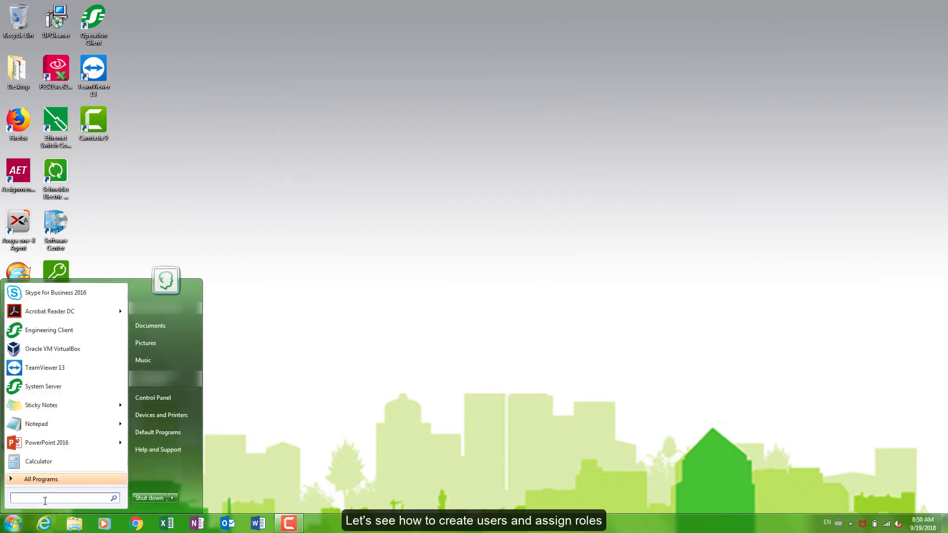
{"action": "type", "text": "computer"}
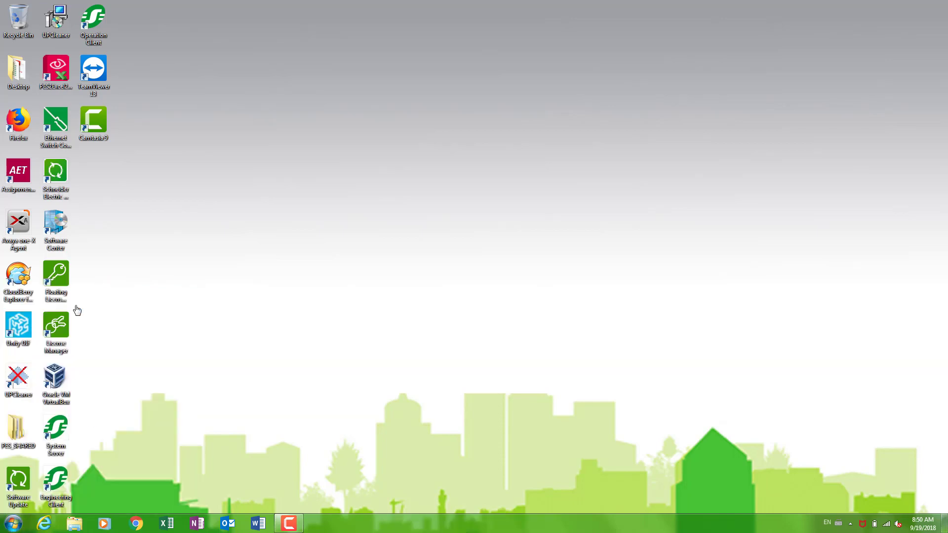
{"action": "left_click", "coordinate": [466, 14]}
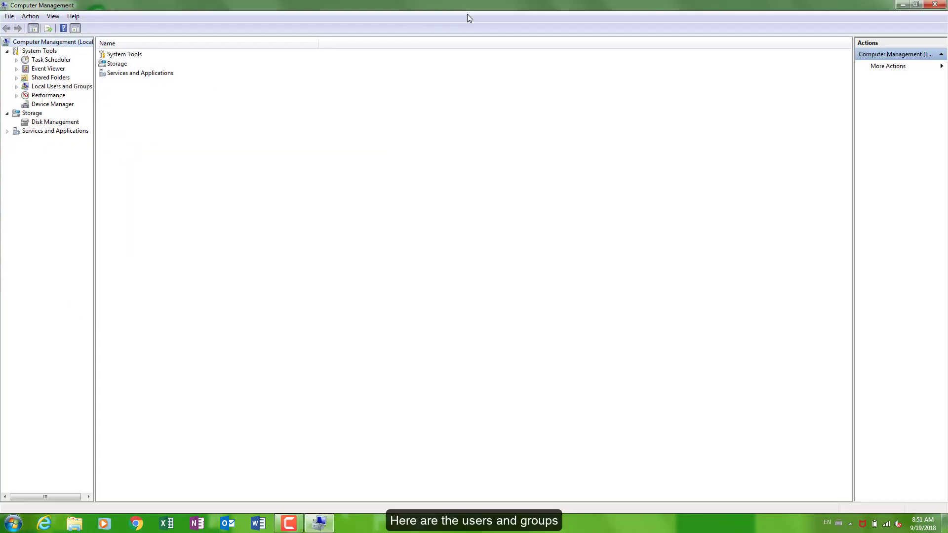
{"action": "left_click", "coordinate": [17, 87]}
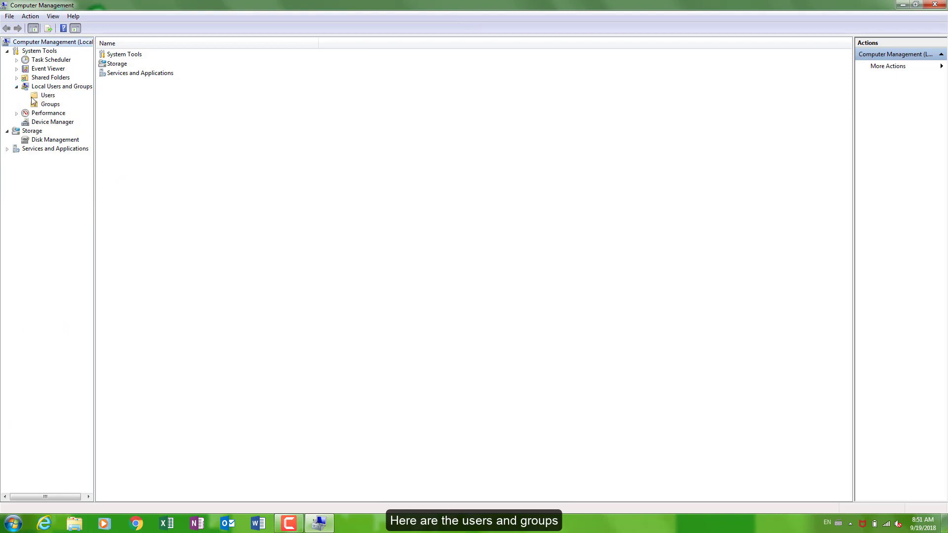
{"action": "left_click", "coordinate": [49, 105]}
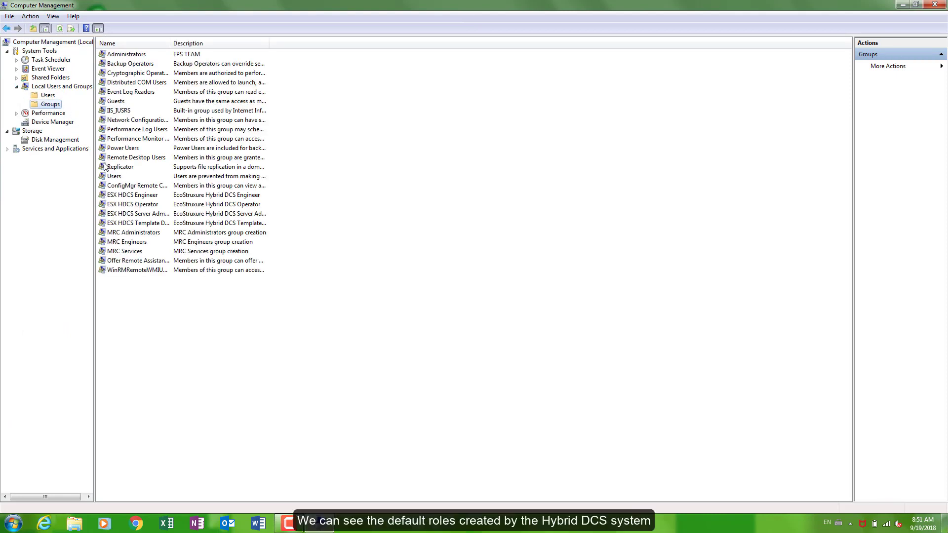
Review the four ESX HDCS role groups, then bring up the Users list's new-user menu.
{"action": "left_click", "coordinate": [136, 196]}
{"action": "left_click", "coordinate": [140, 205]}
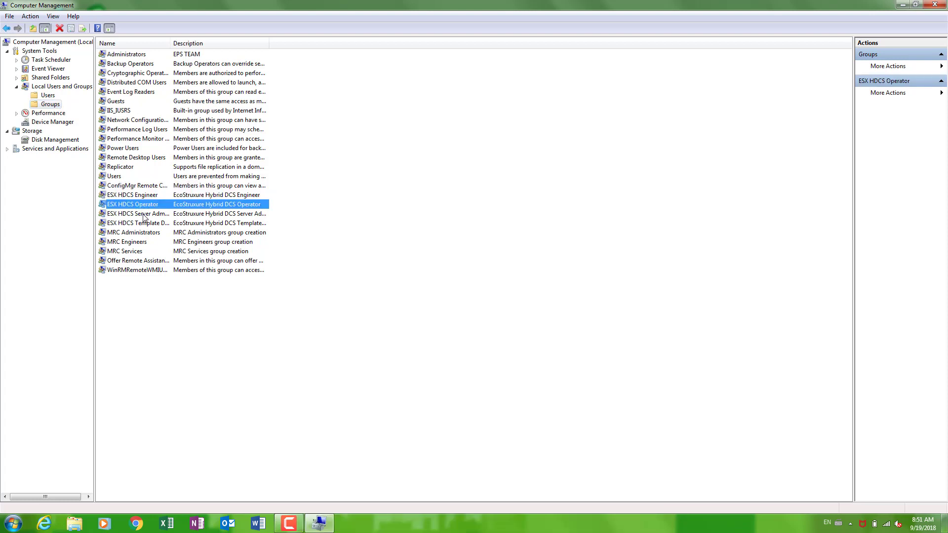
{"action": "left_click", "coordinate": [144, 215]}
{"action": "left_click", "coordinate": [145, 224]}
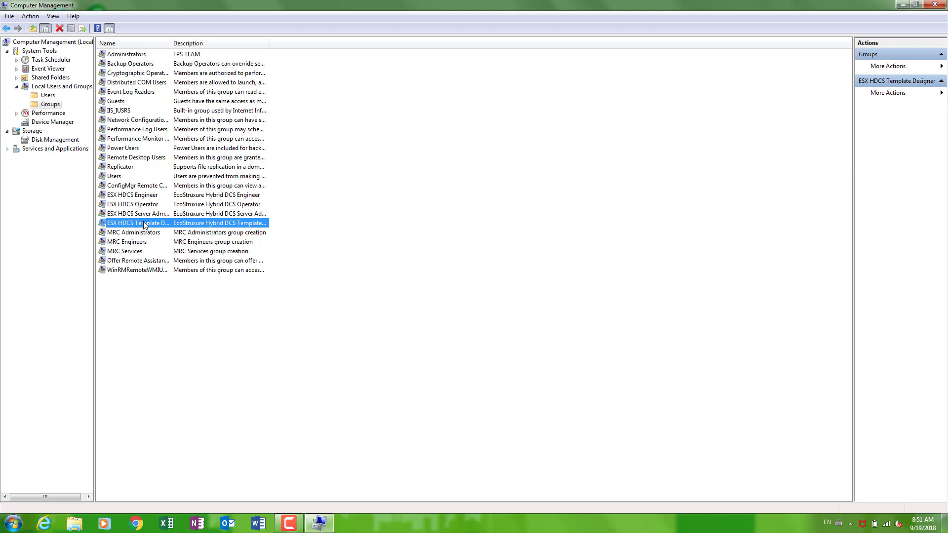
{"action": "left_click", "coordinate": [53, 96]}
{"action": "right_click", "coordinate": [213, 137]}
Start a new user HDCSAdmin, reusing the name as full name, described as ESX HDCS Server Admin.
{"action": "left_click", "coordinate": [235, 143]}
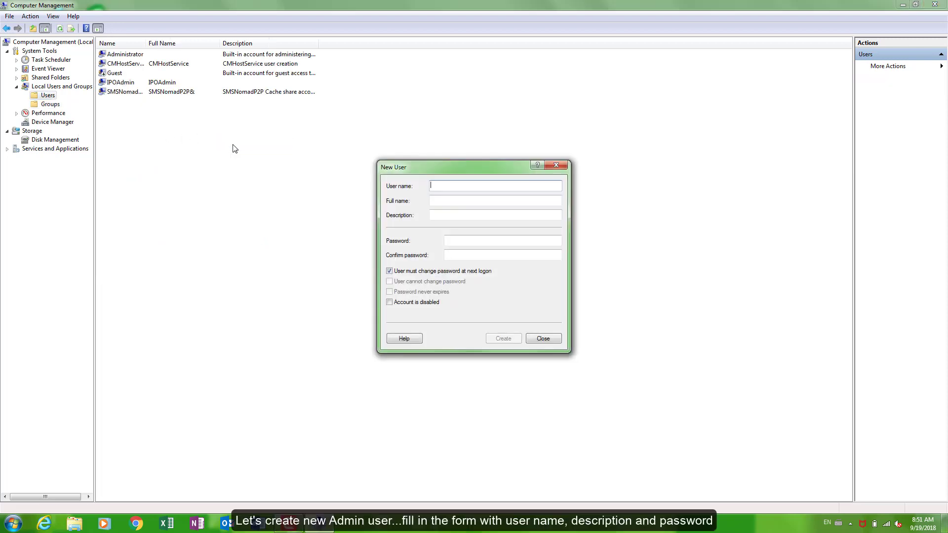
{"action": "type", "text": "HDCSAdmin"}
{"action": "left_click_drag", "start_coordinate": [475, 187], "coordinate": [411, 184]}
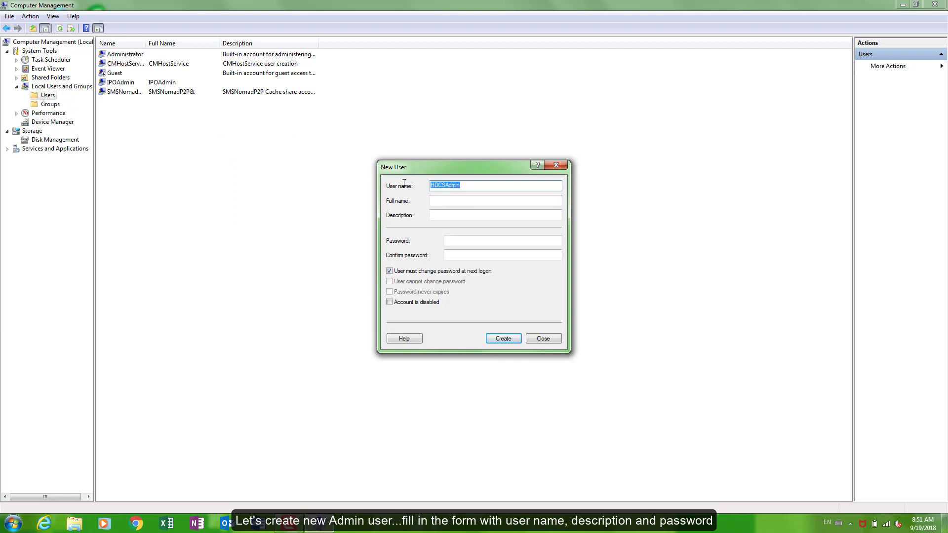
{"action": "key", "text": "ctrl+c"}
{"action": "left_click", "coordinate": [434, 202]}
{"action": "key", "text": "ctrl+v"}
{"action": "left_click", "coordinate": [448, 215]}
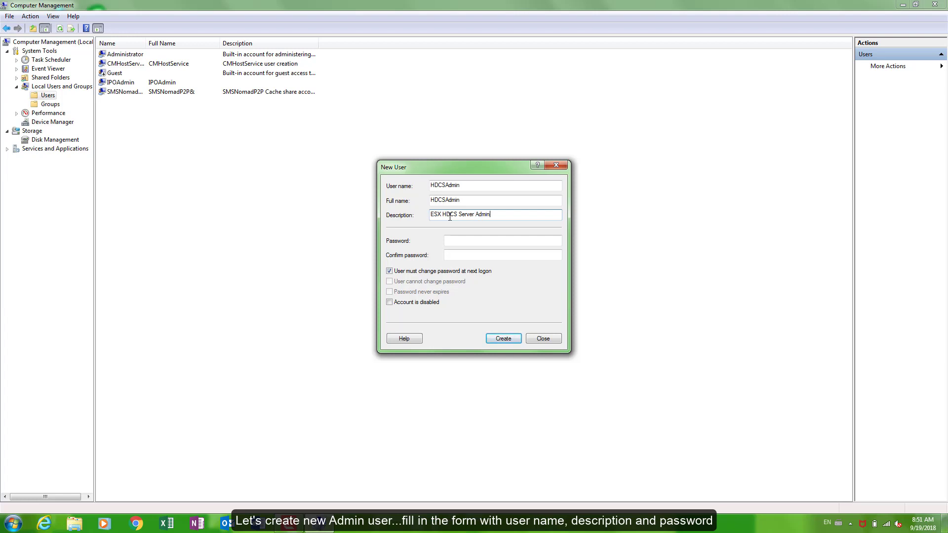
Enter and confirm the account password, with no forced change and never expiring.
{"action": "left_click", "coordinate": [518, 240]}
{"action": "type", "text": "P1"}
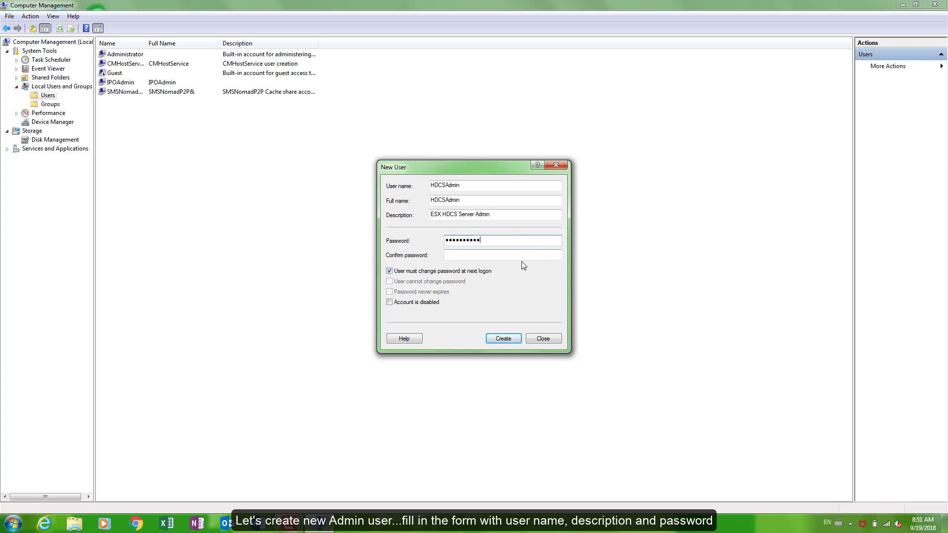
{"action": "left_click", "coordinate": [522, 255]}
{"action": "type", "text": "P@ssw0rd"}
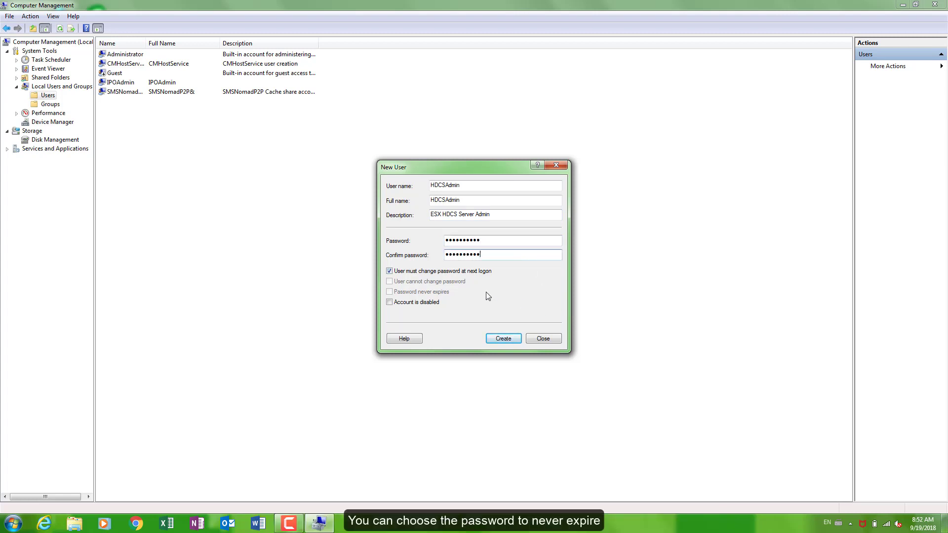
{"action": "left_click", "coordinate": [390, 272]}
{"action": "left_click", "coordinate": [390, 292]}
Create the HDCSAdmin account, widen the Description column, and select the new account.
{"action": "left_click", "coordinate": [499, 339]}
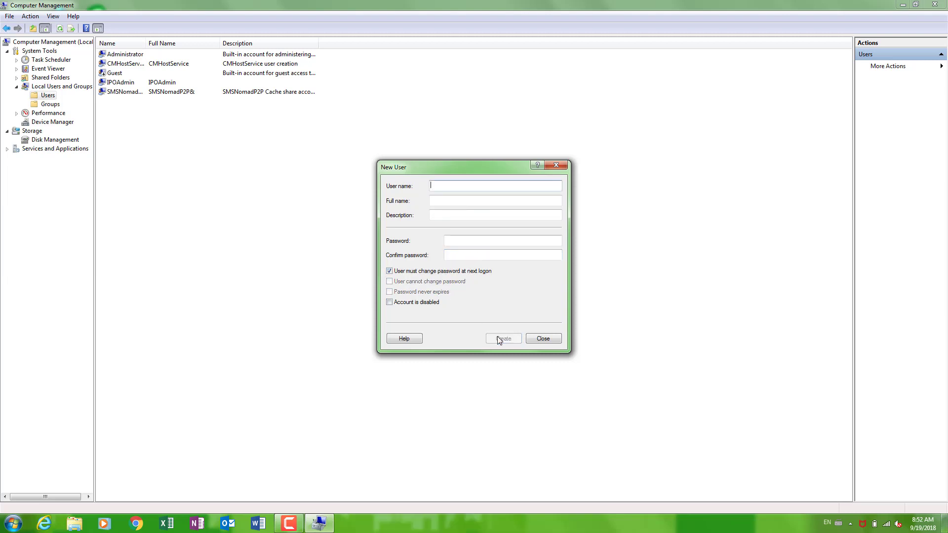
{"action": "left_click", "coordinate": [545, 338]}
{"action": "double_click", "coordinate": [318, 43]}
{"action": "left_click", "coordinate": [166, 83]}
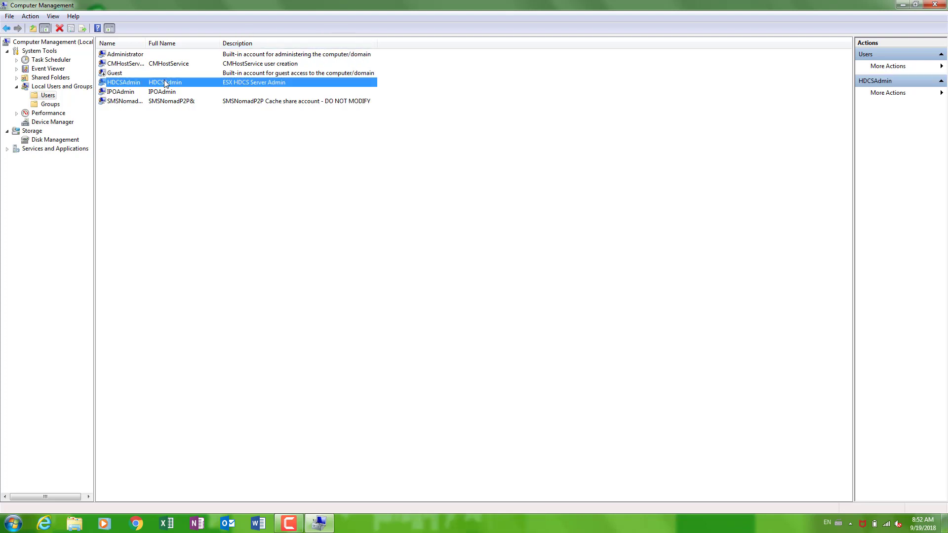
Open HDCSAdmin's Member Of properties and list all groups in the advanced search.
{"action": "right_click", "coordinate": [165, 83]}
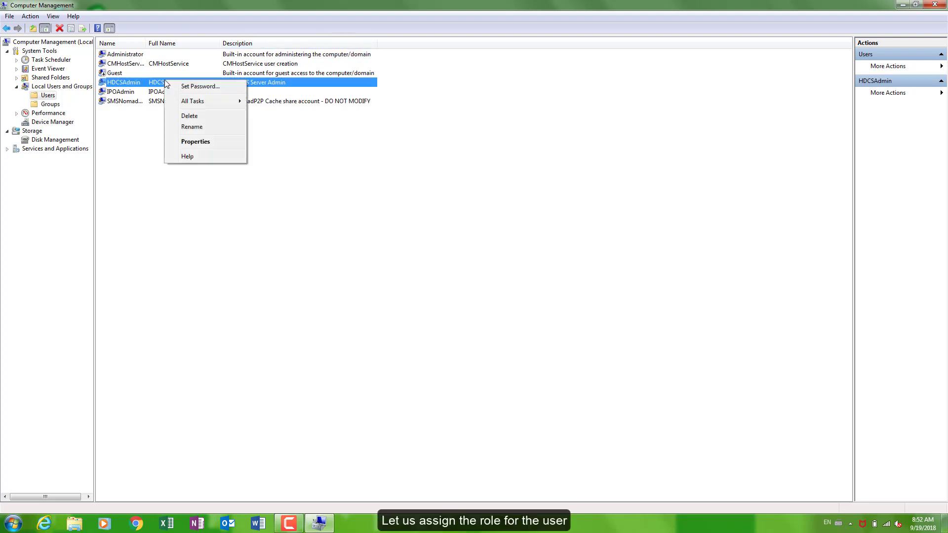
{"action": "left_click", "coordinate": [195, 142]}
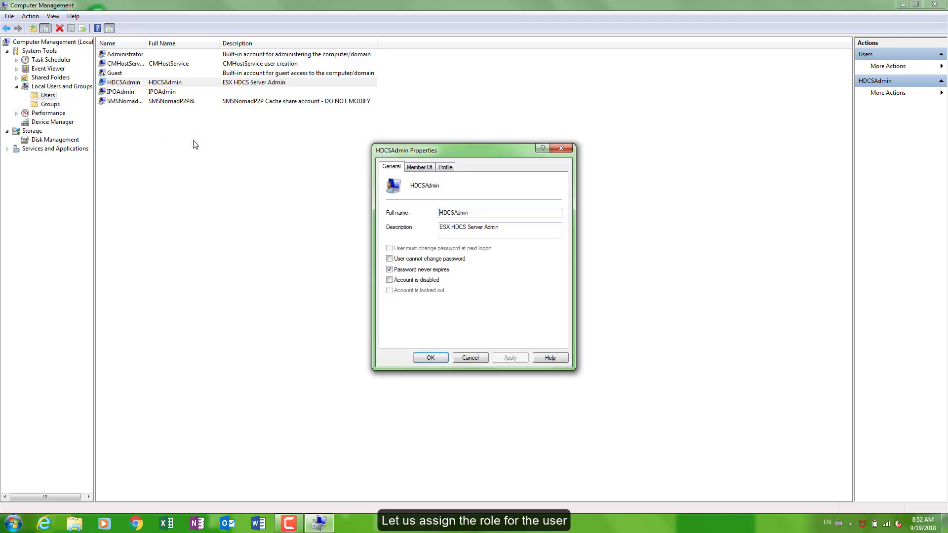
{"action": "left_click", "coordinate": [418, 168]}
{"action": "left_click", "coordinate": [408, 335]}
{"action": "left_click", "coordinate": [422, 272]}
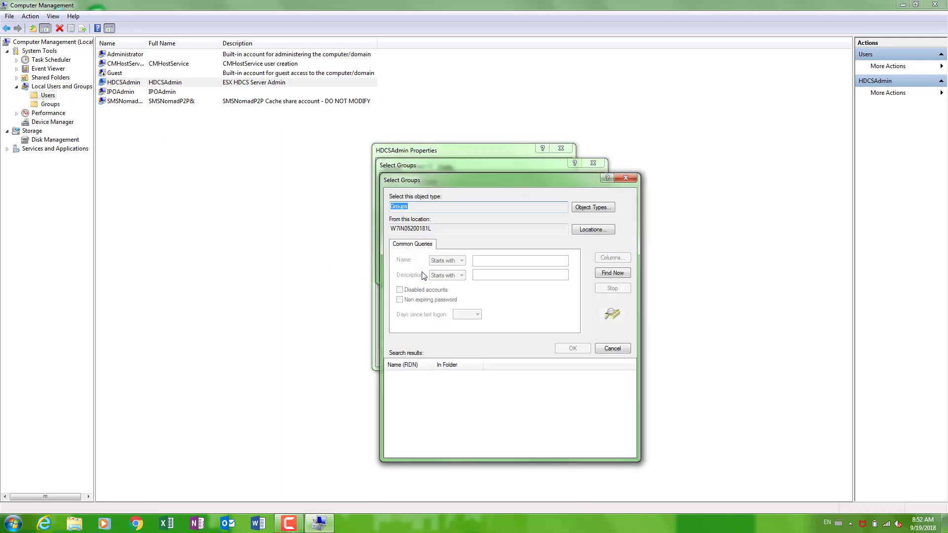
{"action": "left_click", "coordinate": [609, 274]}
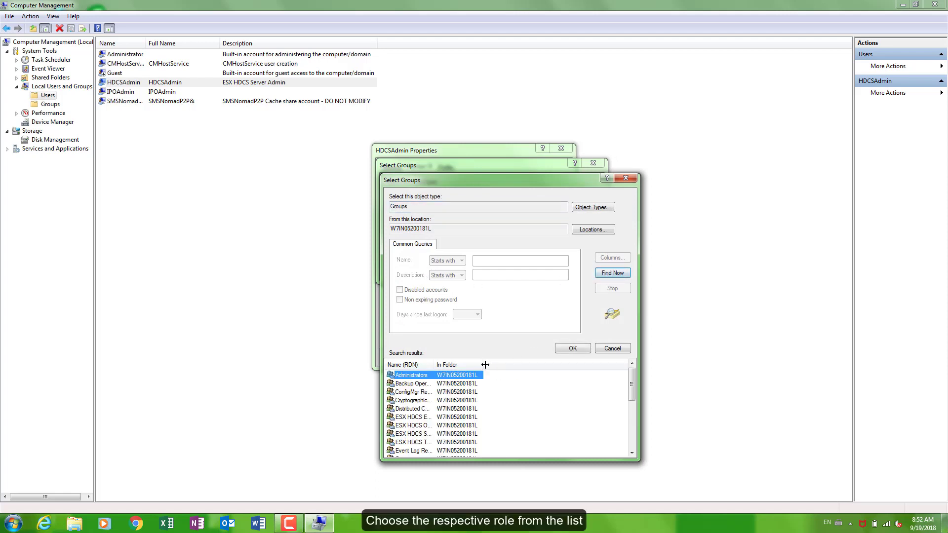
Add the ESX HDCS Server Admin group to HDCSAdmin and apply the change.
{"action": "left_click", "coordinate": [436, 376]}
{"action": "double_click", "coordinate": [433, 366]}
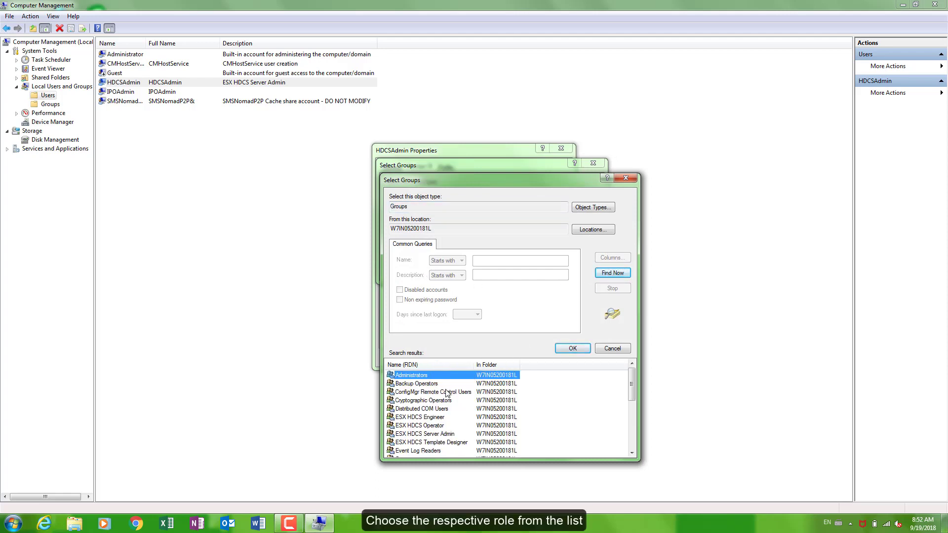
{"action": "left_click", "coordinate": [438, 435]}
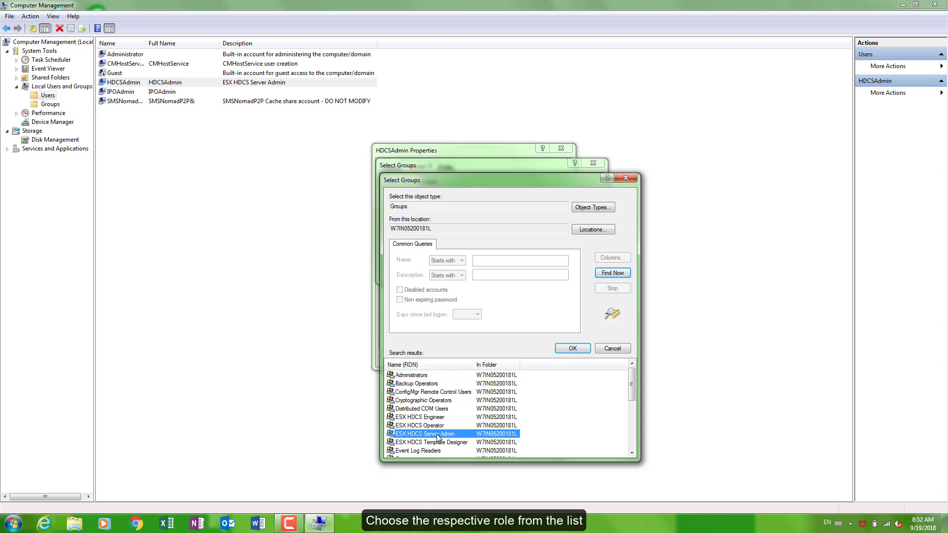
{"action": "left_click", "coordinate": [572, 348]}
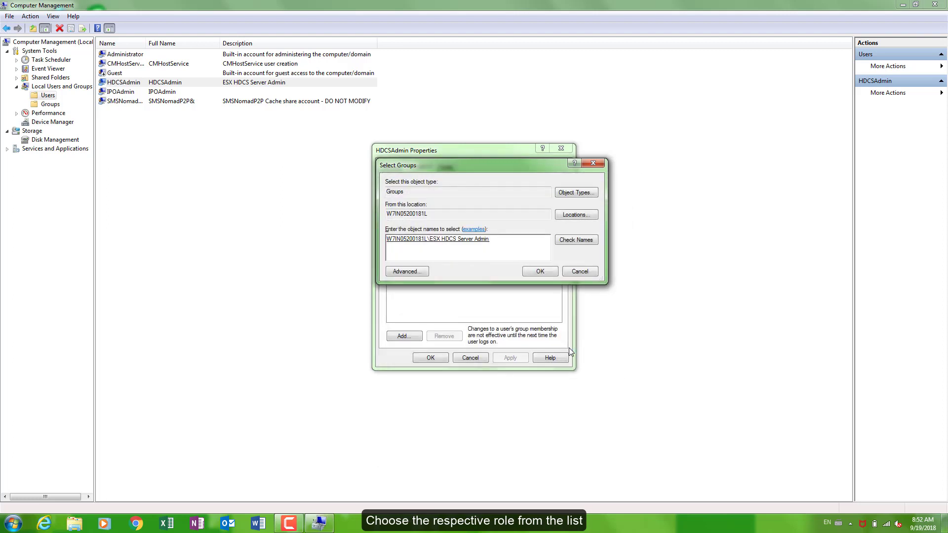
{"action": "left_click", "coordinate": [540, 272]}
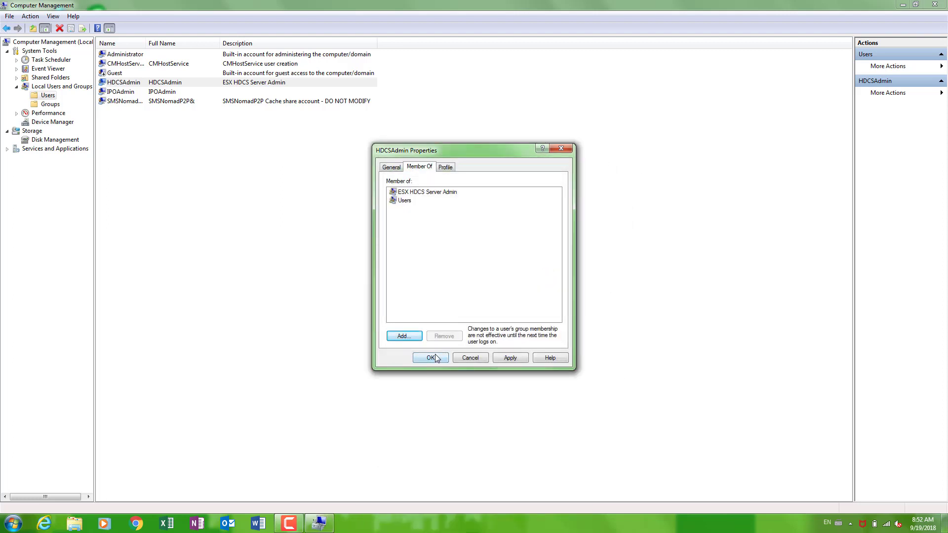
{"action": "left_click", "coordinate": [507, 359]}
Close HDCSAdmin's properties and review the HDCSAdmin, HDCSAll, HDCSEngineer and HDCSOperator accounts.
{"action": "left_click", "coordinate": [431, 359]}
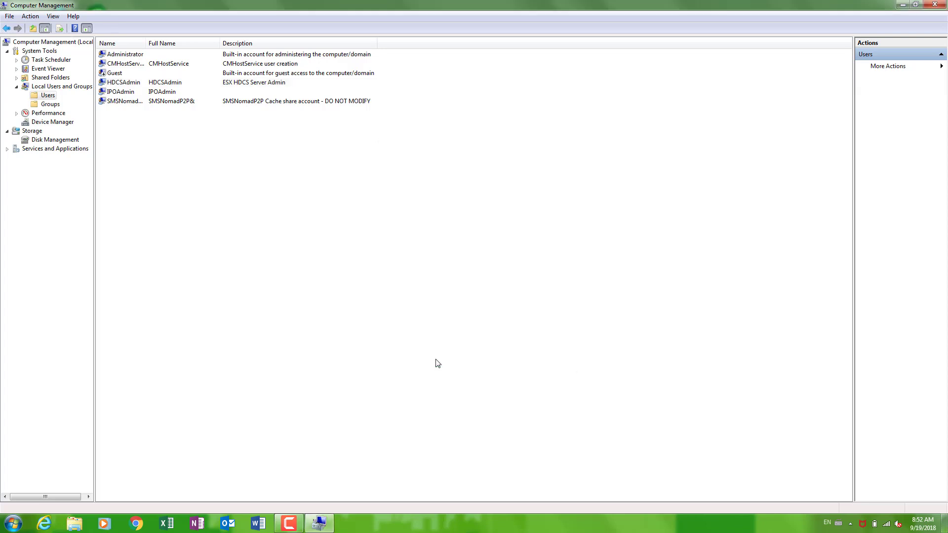
{"action": "left_click", "coordinate": [144, 83]}
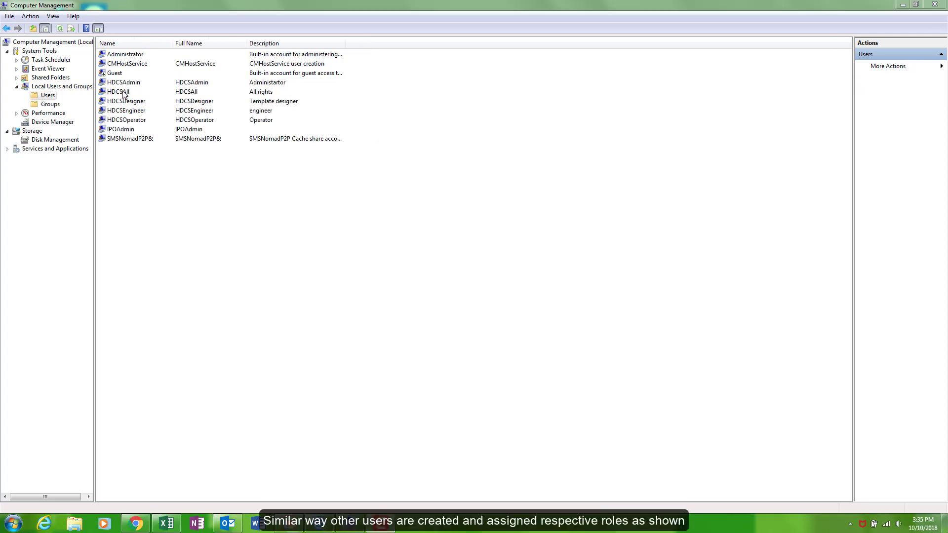
{"action": "left_click", "coordinate": [123, 92]}
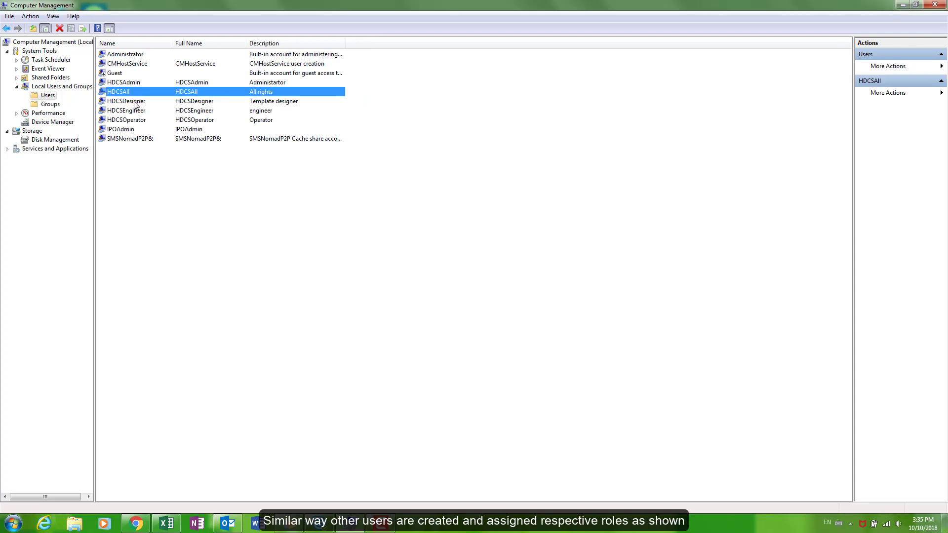
{"action": "left_click", "coordinate": [135, 113]}
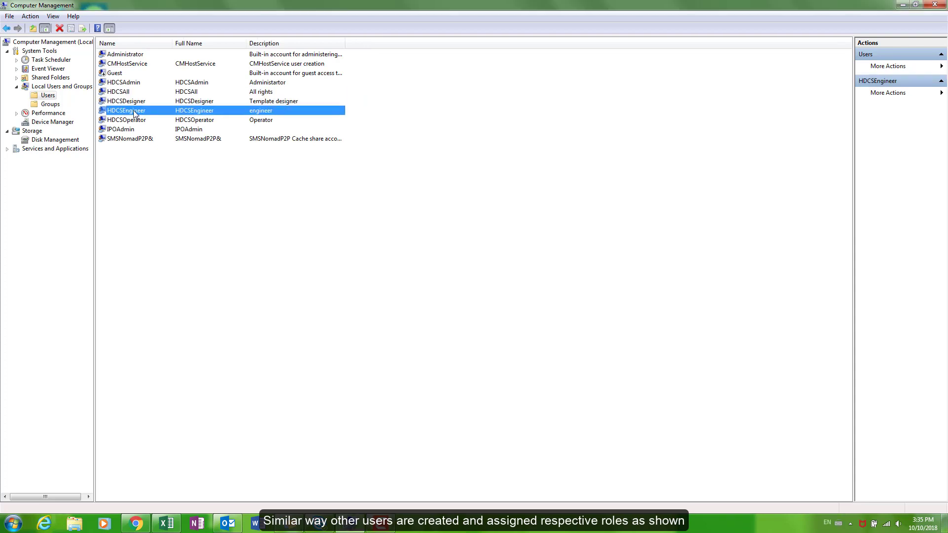
{"action": "left_click", "coordinate": [131, 121]}
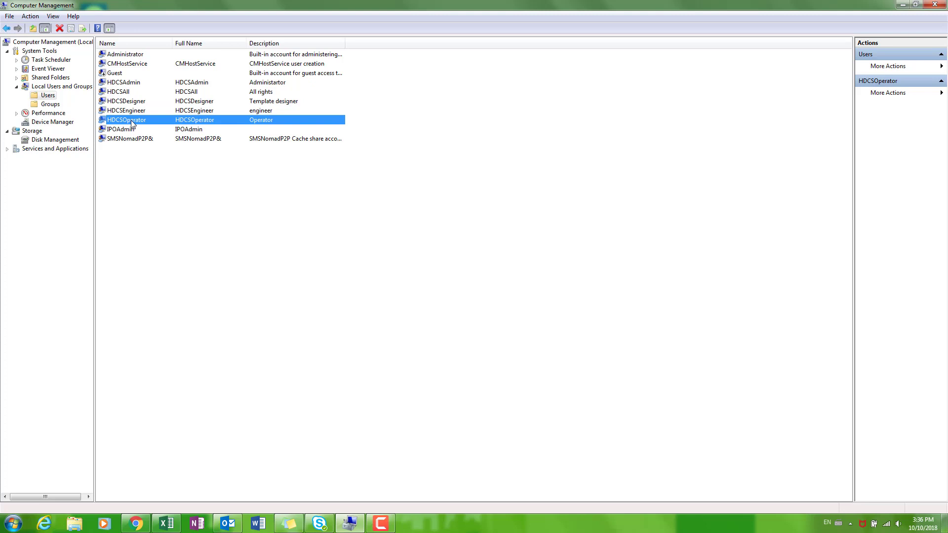
Show HDCSAll's group memberships in all four ESX HDCS role groups.
{"action": "left_click", "coordinate": [174, 191]}
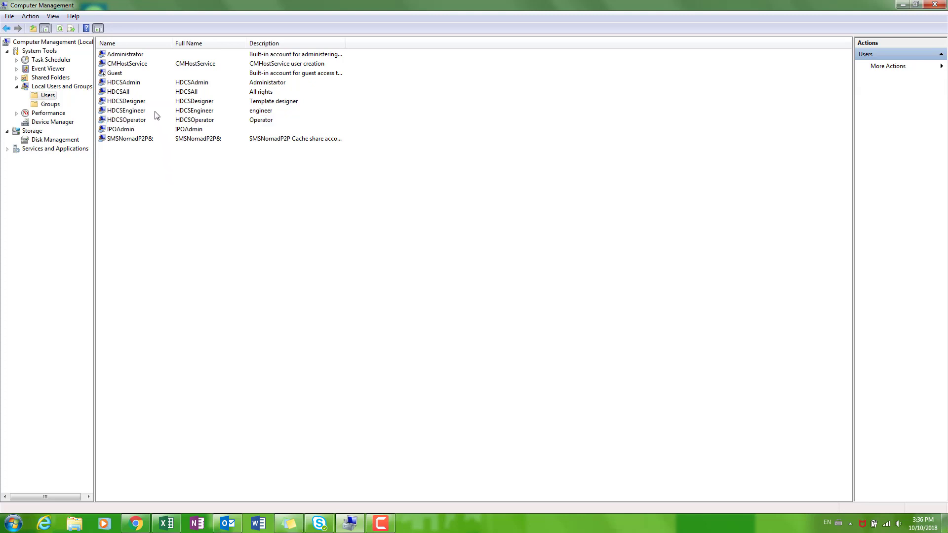
{"action": "double_click", "coordinate": [131, 94]}
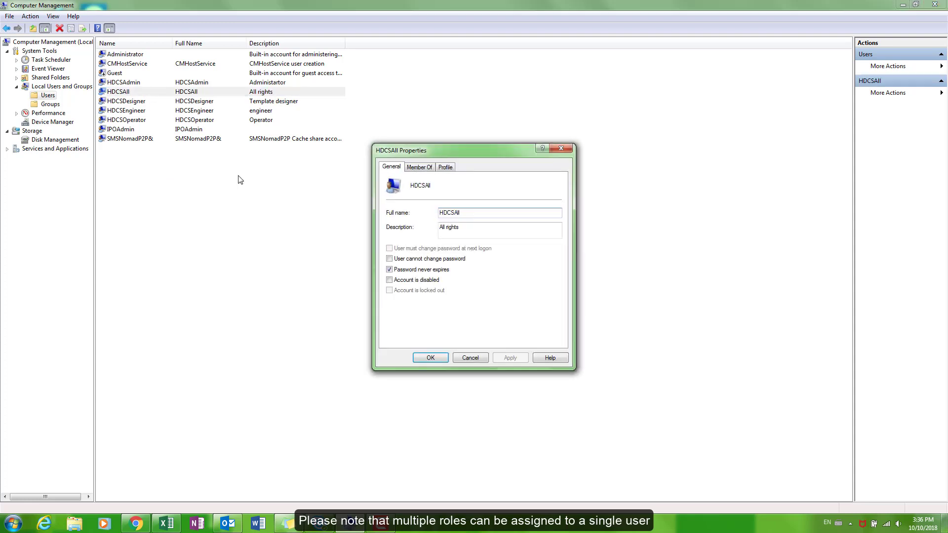
{"action": "left_click", "coordinate": [419, 168]}
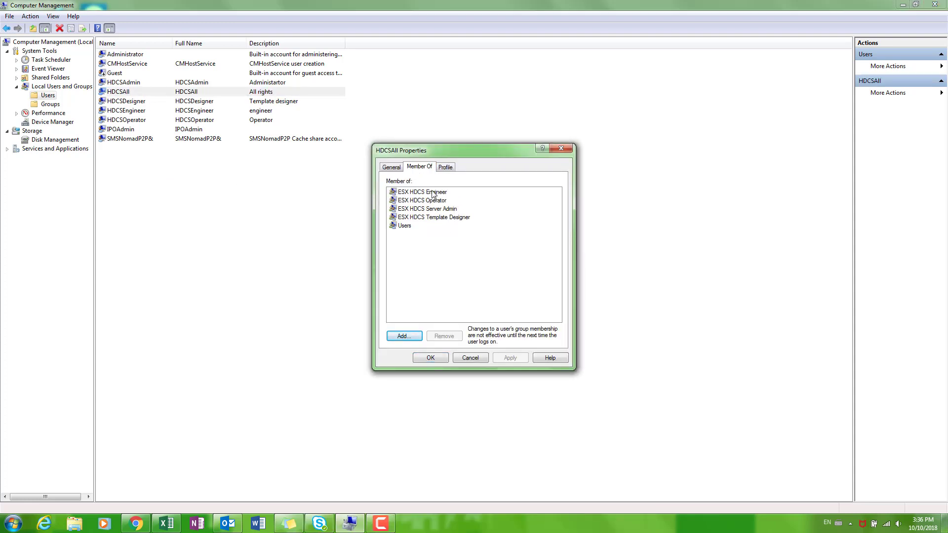
Close HDCSAll's properties and log into the System Server as HDCSAdmin.
{"action": "left_click", "coordinate": [430, 359]}
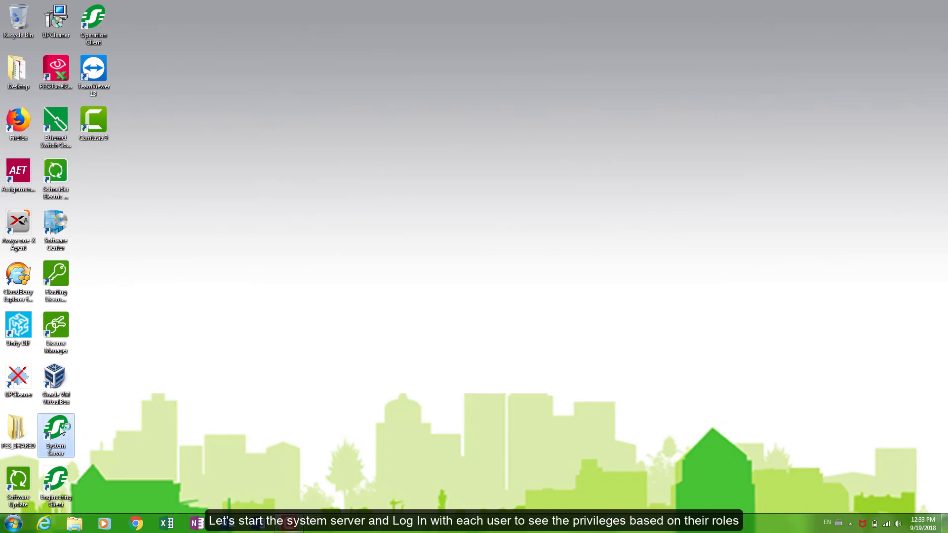
{"action": "double_click", "coordinate": [62, 431]}
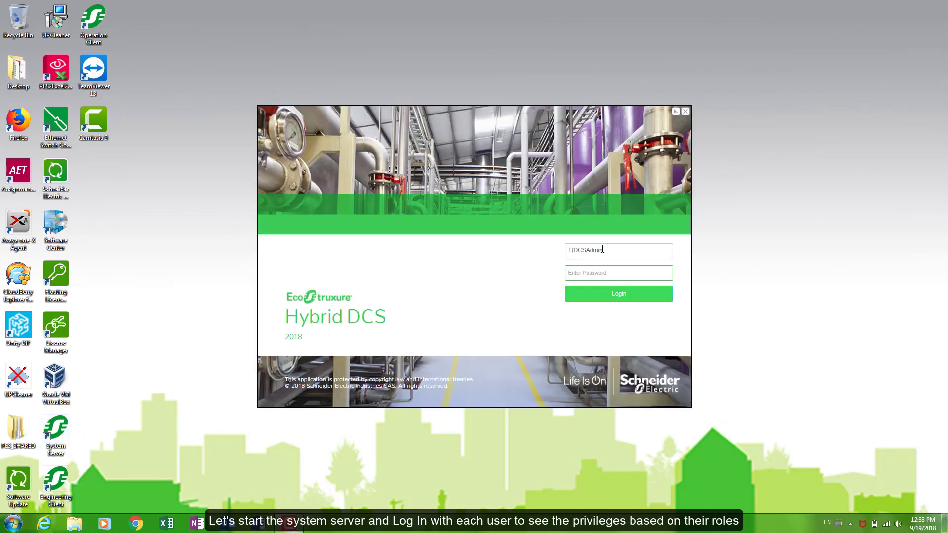
{"action": "type", "text": "HDCSAdmin"}
{"action": "key", "text": "Tab"}
{"action": "type", "text": "H"}
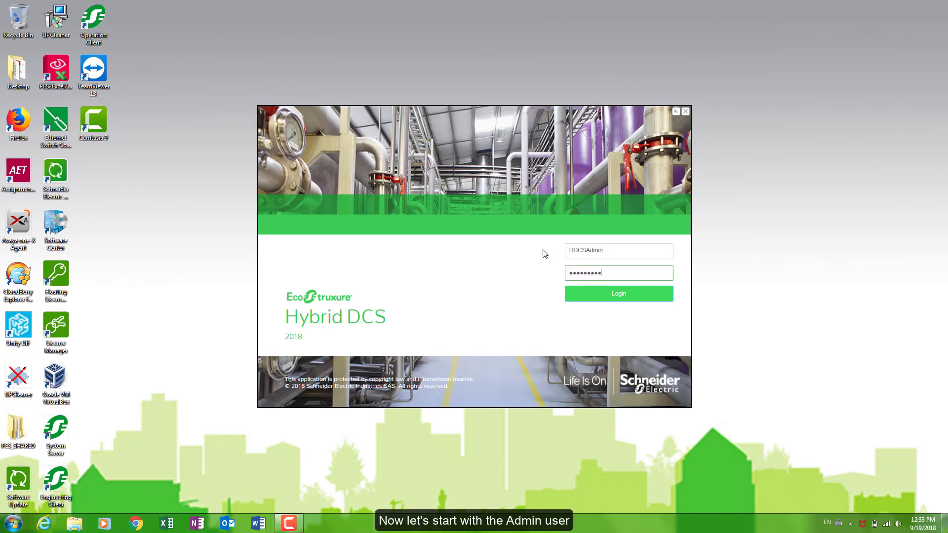
{"action": "left_click", "coordinate": [588, 295]}
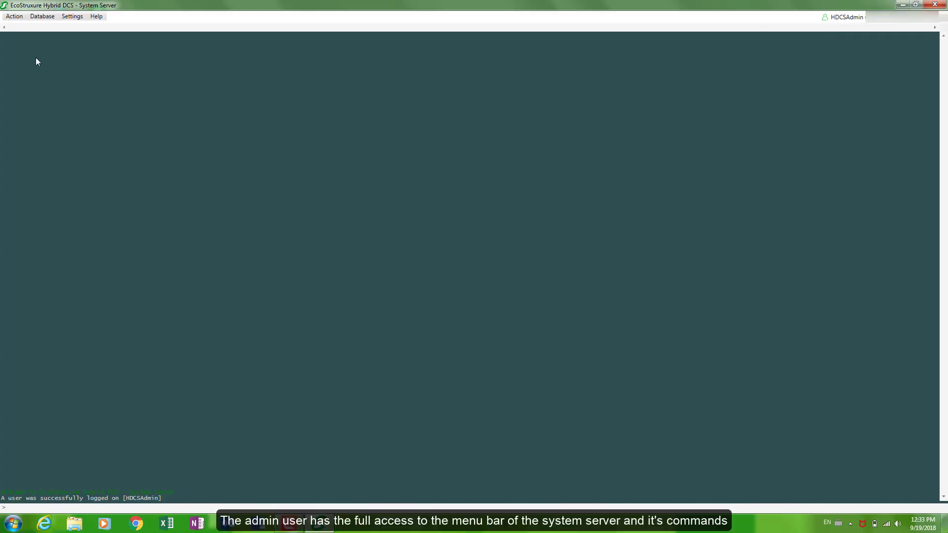
Start the System Server from the Action menu.
{"action": "left_click", "coordinate": [15, 17]}
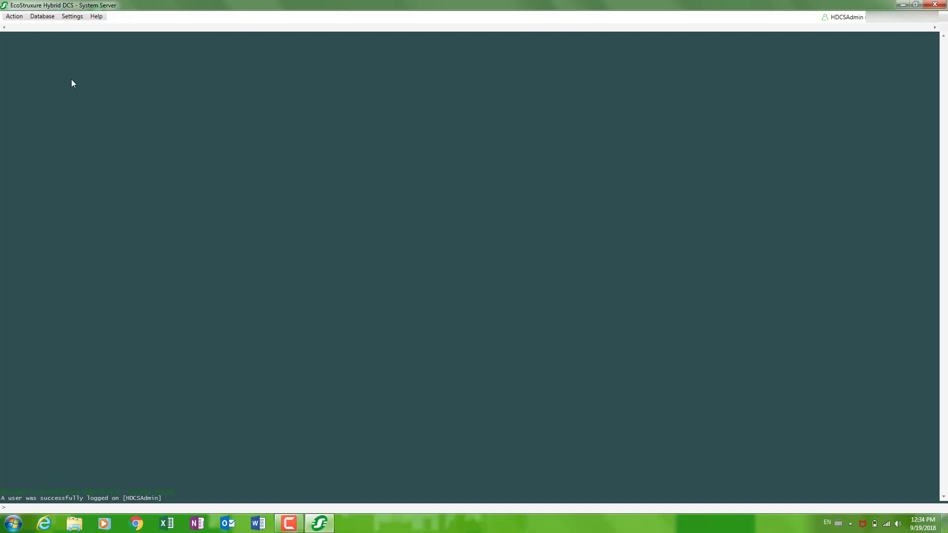
{"action": "left_click", "coordinate": [14, 17]}
{"action": "left_click", "coordinate": [23, 30]}
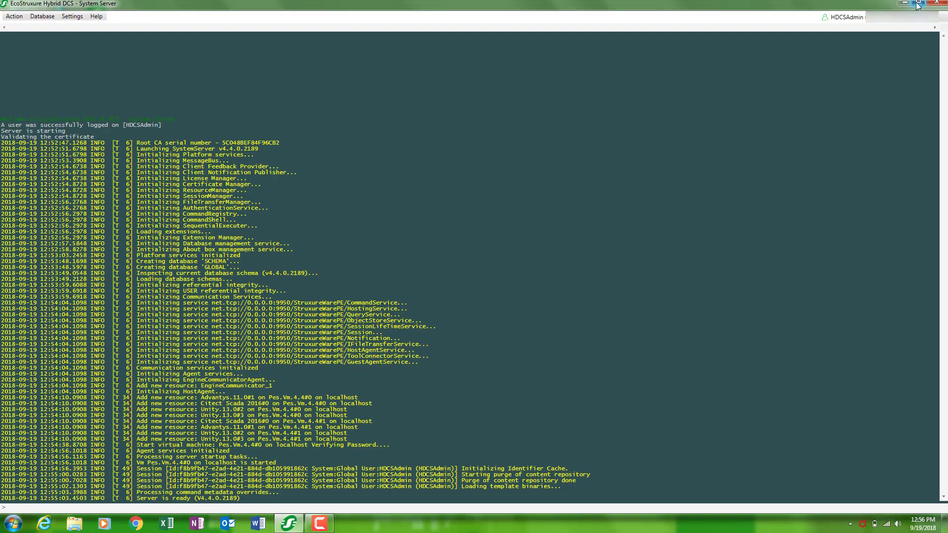
Minimize the server window, launch the Engineering Client, and log the Admin user out.
{"action": "left_click", "coordinate": [918, 4]}
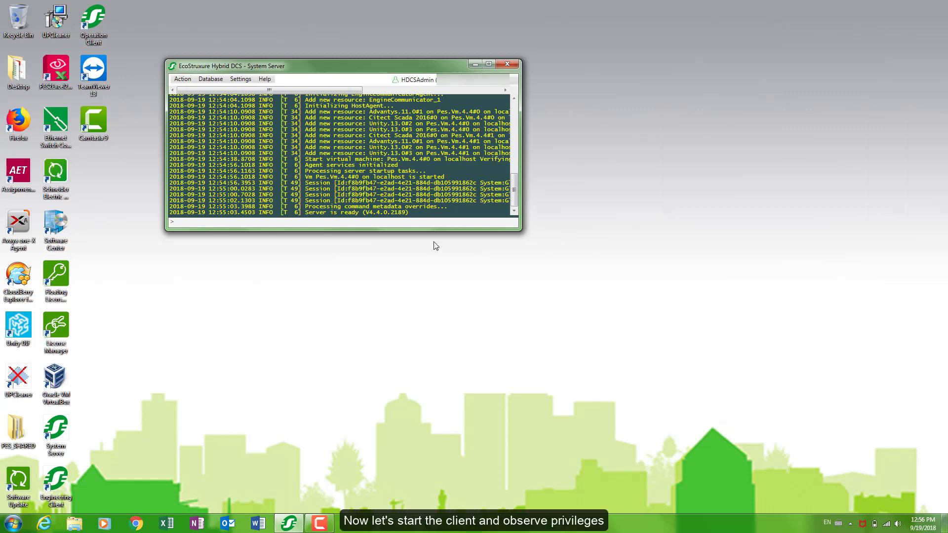
{"action": "double_click", "coordinate": [56, 478]}
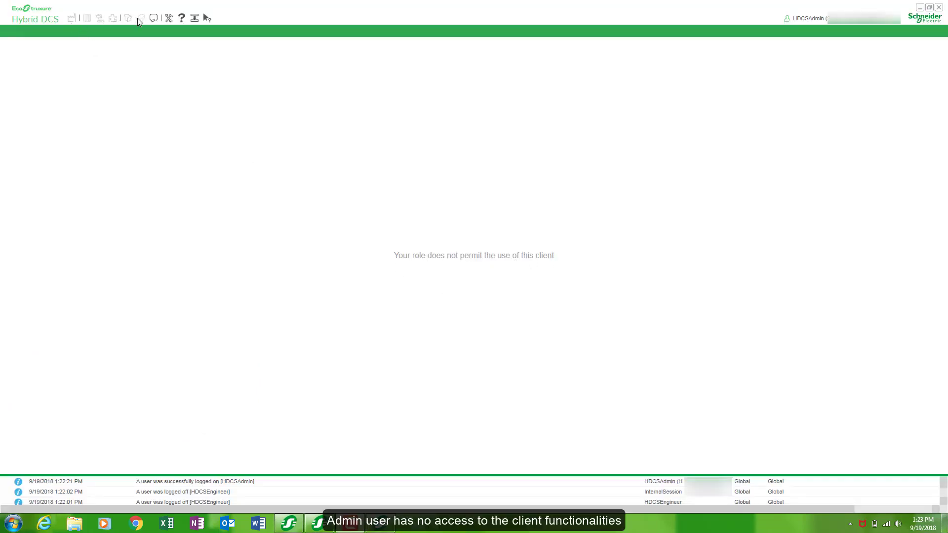
{"action": "left_click", "coordinate": [895, 19]}
{"action": "left_click", "coordinate": [854, 60]}
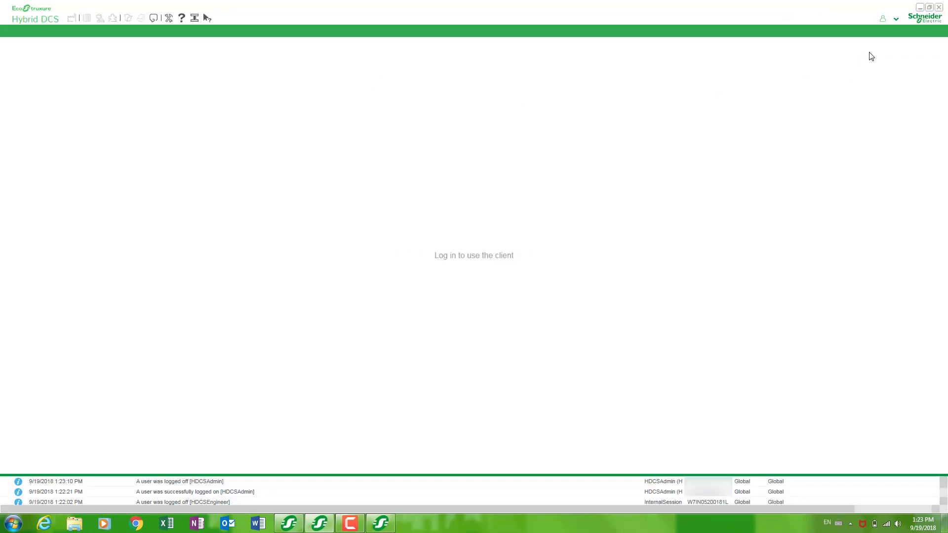
Log into the Engineering Client as HDCSEngineer with its password.
{"action": "left_click", "coordinate": [895, 19]}
{"action": "left_click", "coordinate": [876, 31]}
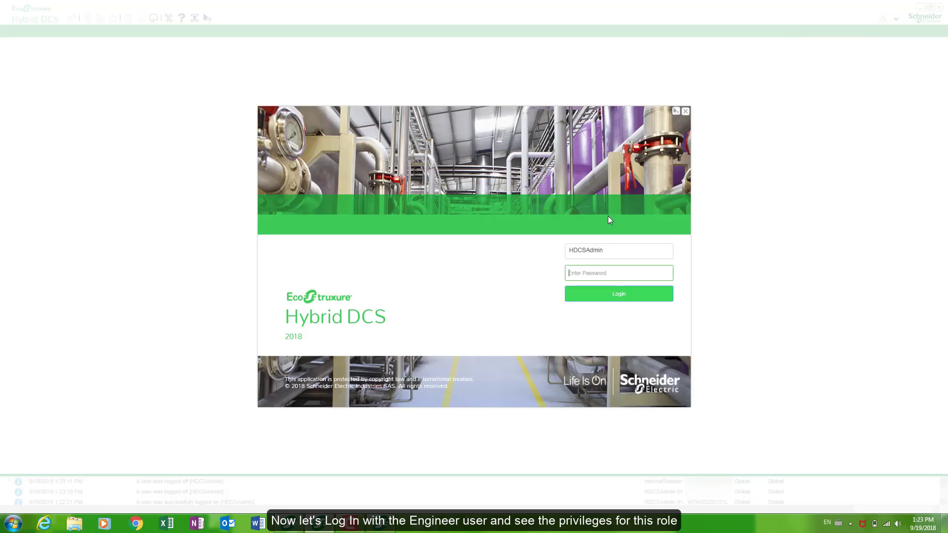
{"action": "left_click_drag", "start_coordinate": [610, 249], "coordinate": [542, 255]}
{"action": "type", "text": "H"}
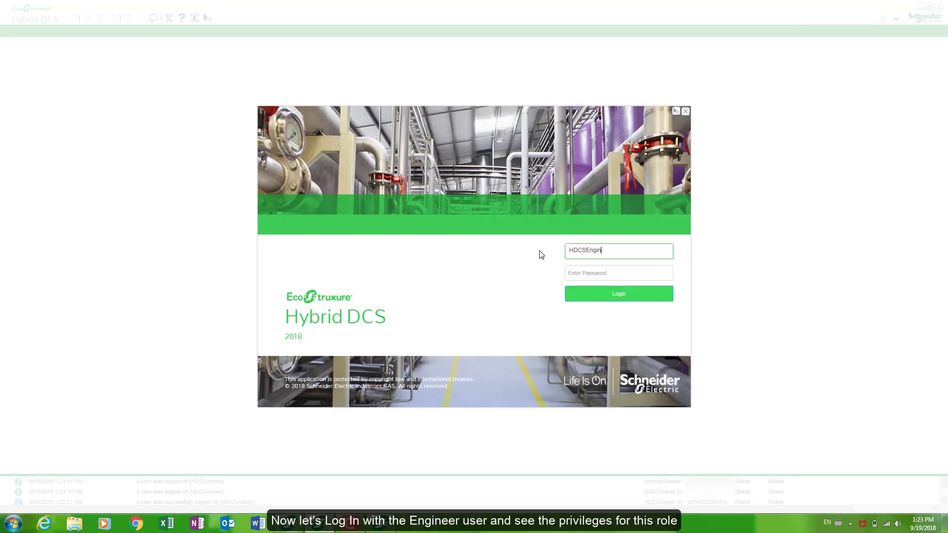
{"action": "key", "text": "Tab"}
{"action": "type", "text": "**"}
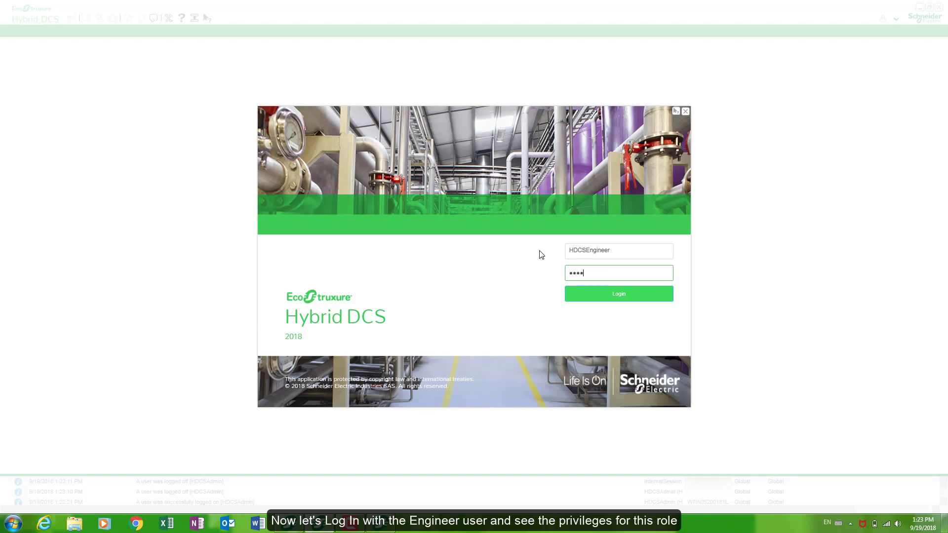
{"action": "type", "text": "*******"}
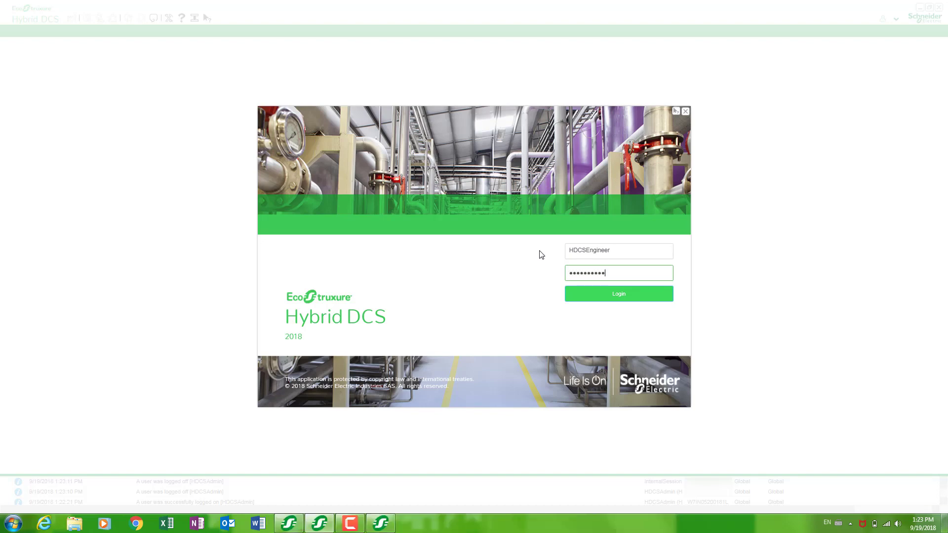
{"action": "left_click", "coordinate": [579, 290]}
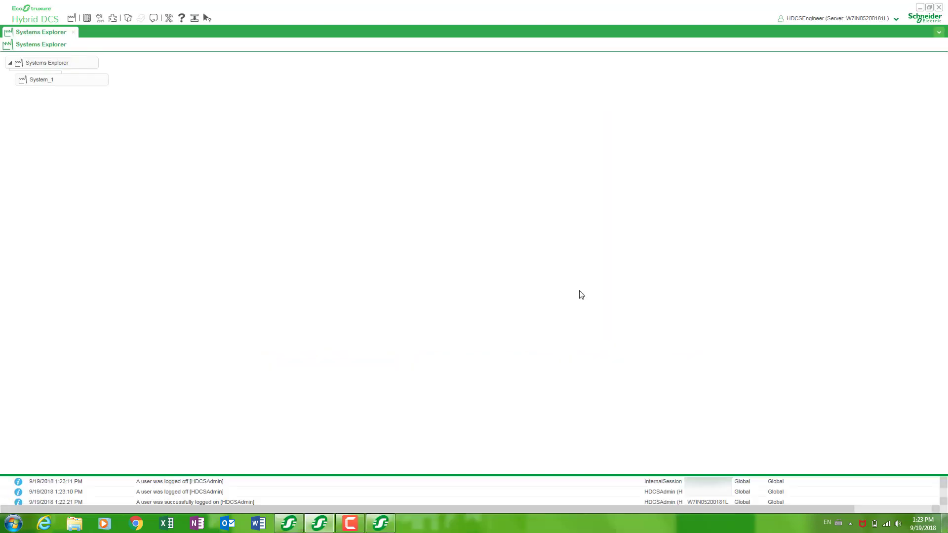
Check which commands the Systems Explorer root and System_1 allow, then dismiss the menu.
{"action": "right_click", "coordinate": [79, 64]}
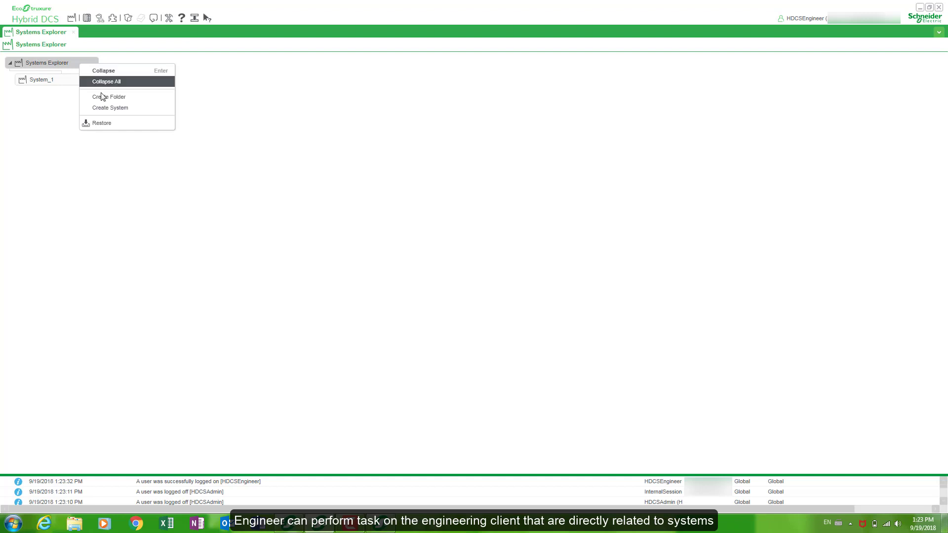
{"action": "right_click", "coordinate": [69, 80]}
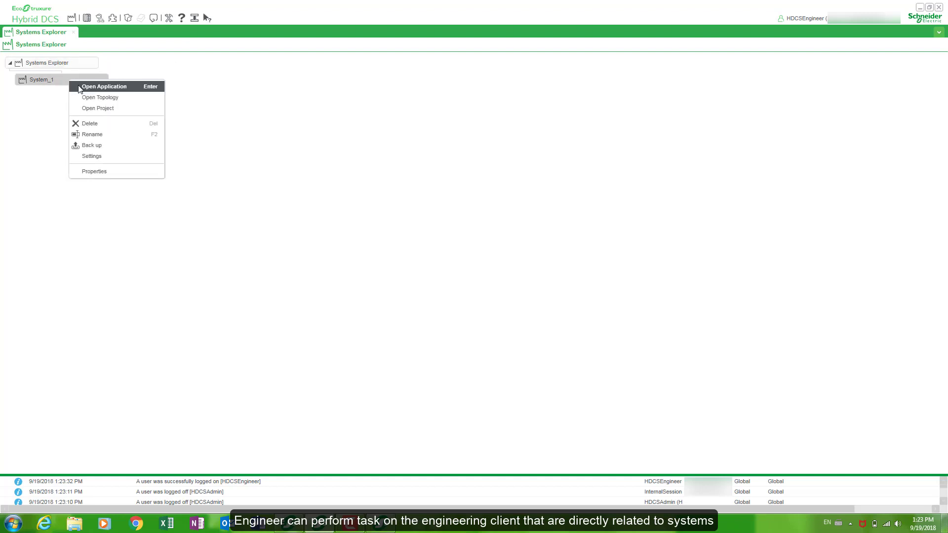
{"action": "left_click", "coordinate": [224, 130]}
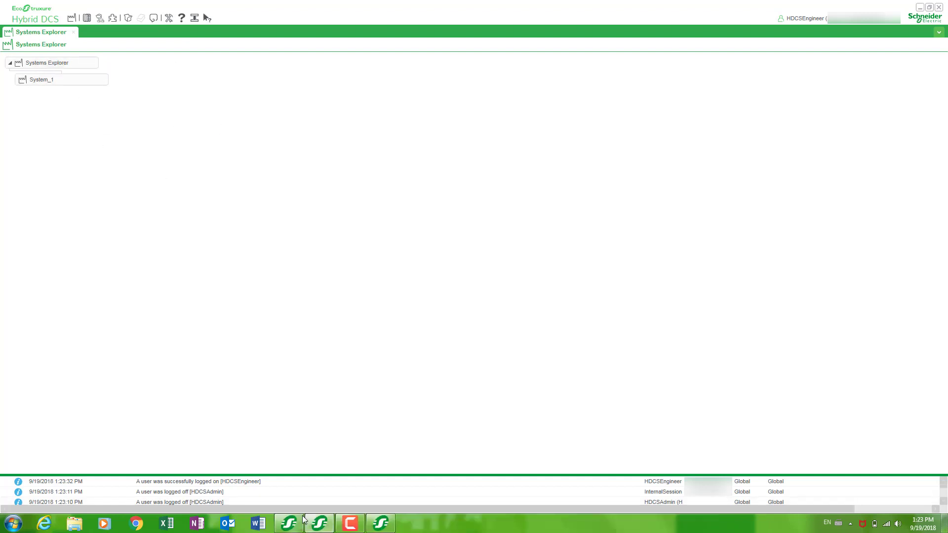
{"action": "left_click", "coordinate": [320, 523]}
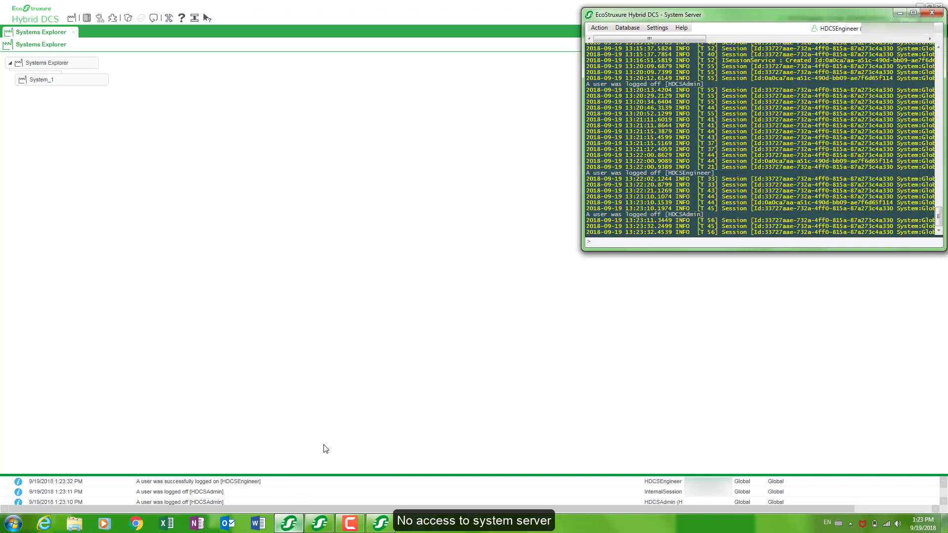
{"action": "left_click", "coordinate": [599, 28]}
{"action": "left_click", "coordinate": [627, 28]}
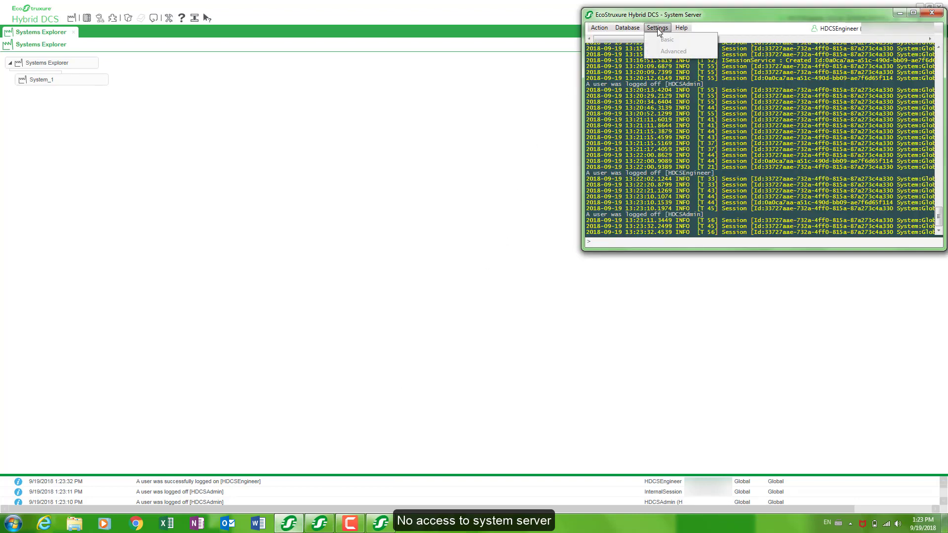
{"action": "left_click", "coordinate": [892, 14]}
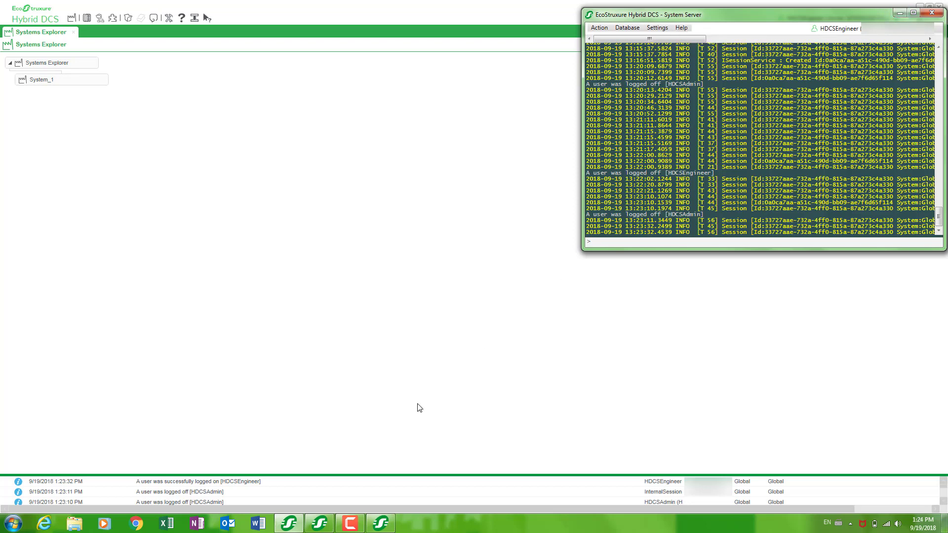
{"action": "left_click", "coordinate": [378, 523]}
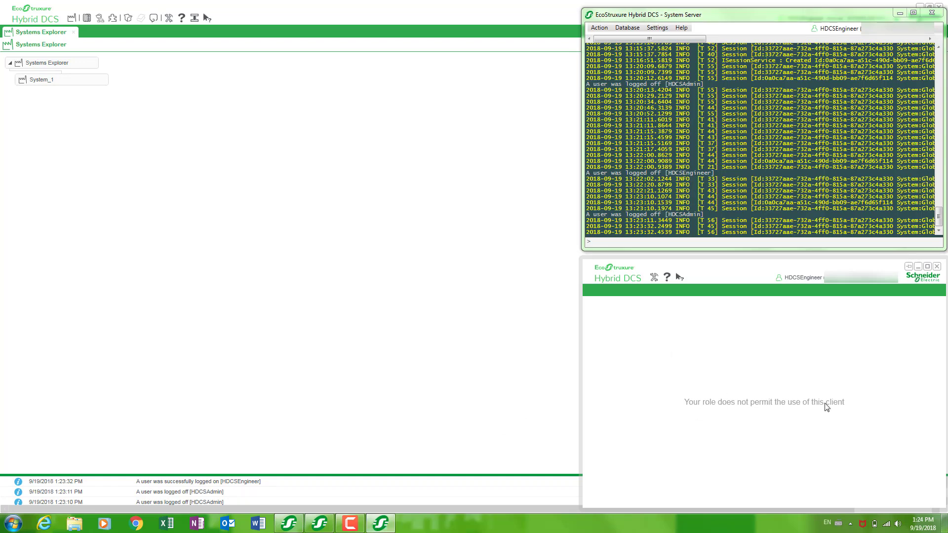
{"action": "left_click", "coordinate": [918, 267]}
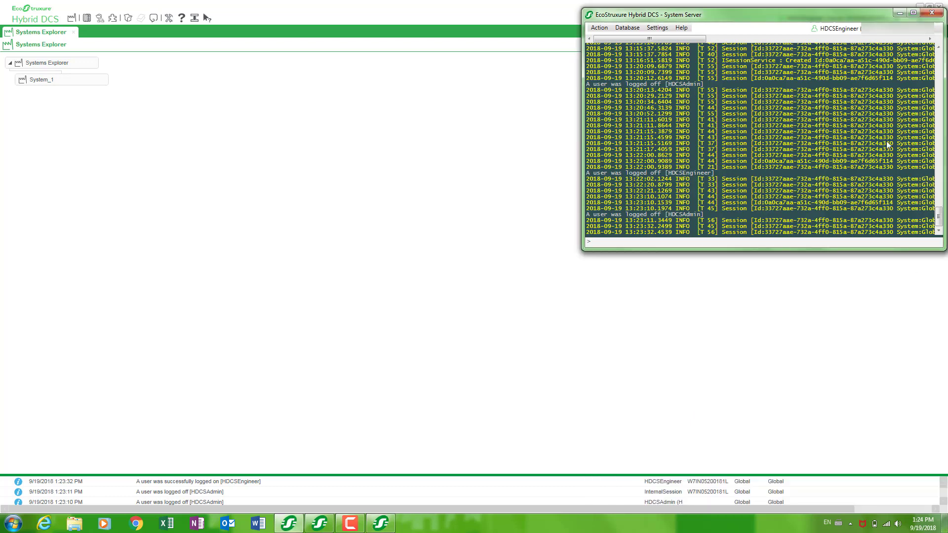
{"action": "left_click", "coordinate": [899, 16]}
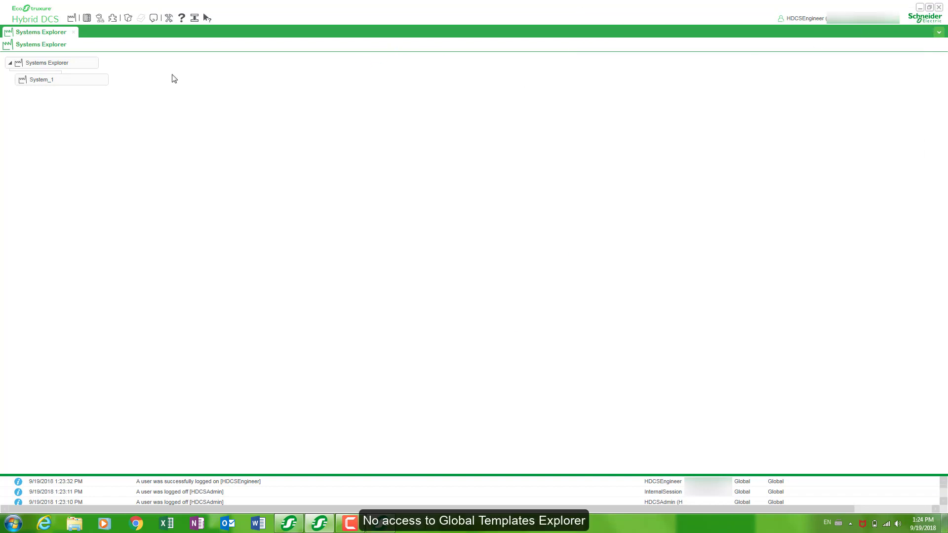
{"action": "left_click", "coordinate": [128, 20]}
{"action": "left_click", "coordinate": [20, 81]}
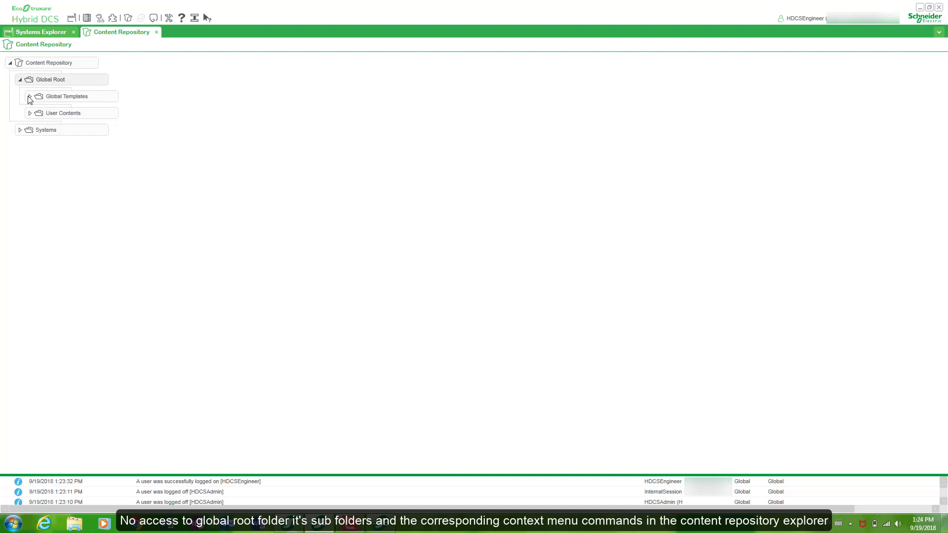
{"action": "left_click", "coordinate": [29, 98]}
{"action": "left_click", "coordinate": [40, 113]}
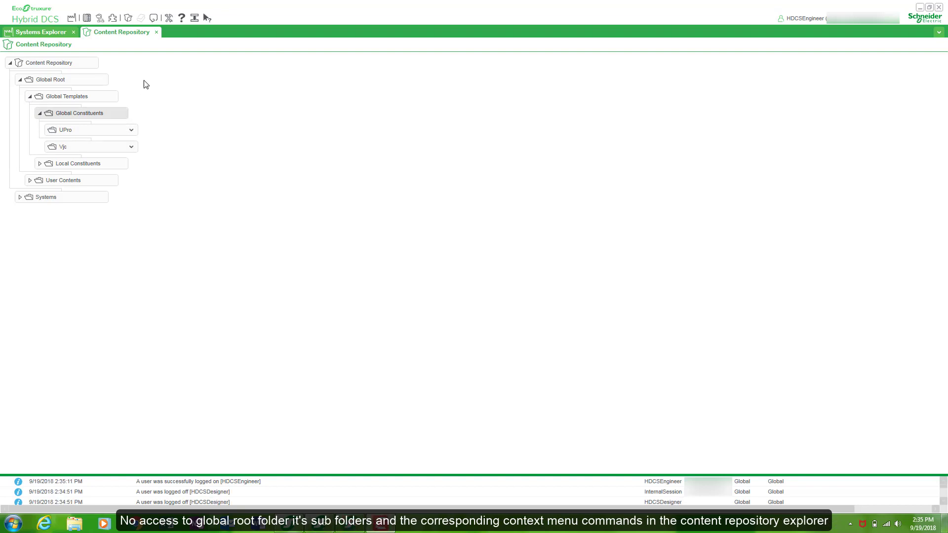
{"action": "left_click", "coordinate": [156, 33]}
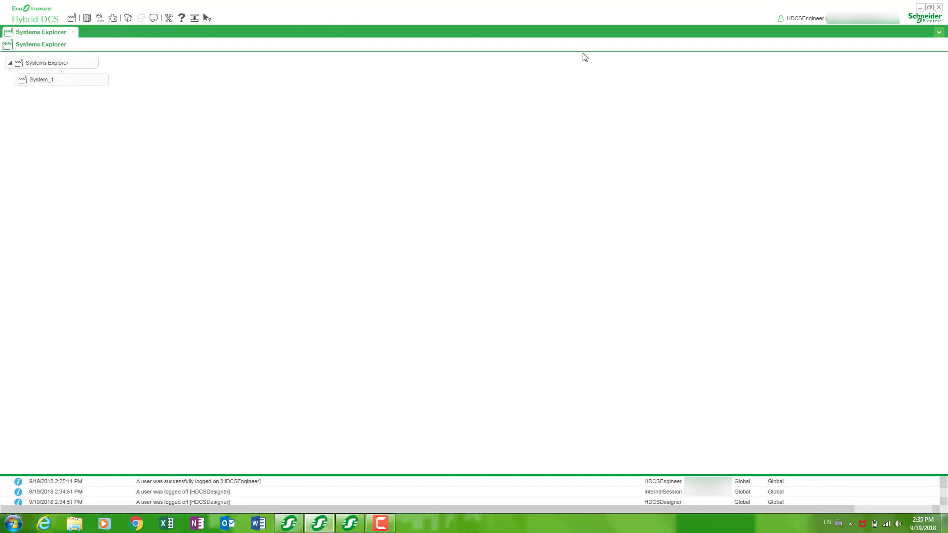
Log the Engineer user out and reopen the login dialog.
{"action": "left_click", "coordinate": [897, 21]}
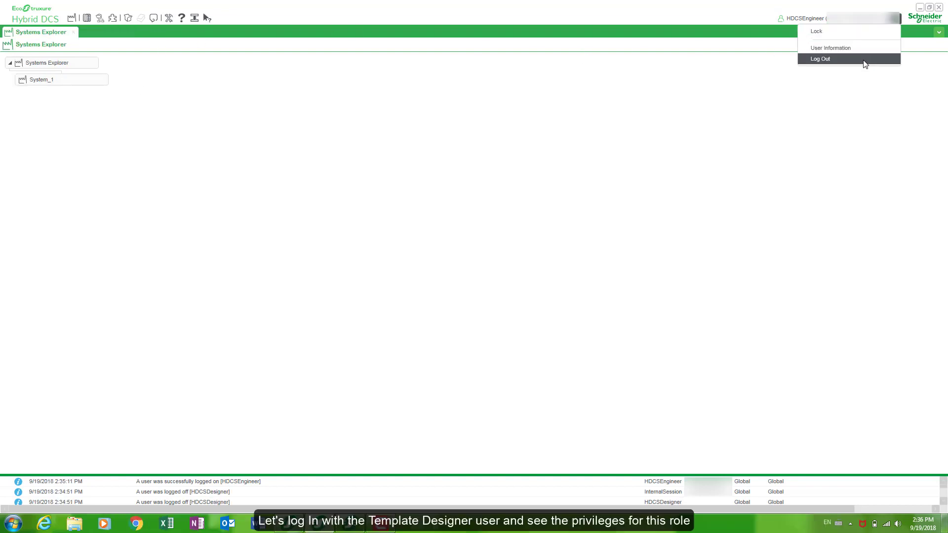
{"action": "left_click", "coordinate": [864, 60]}
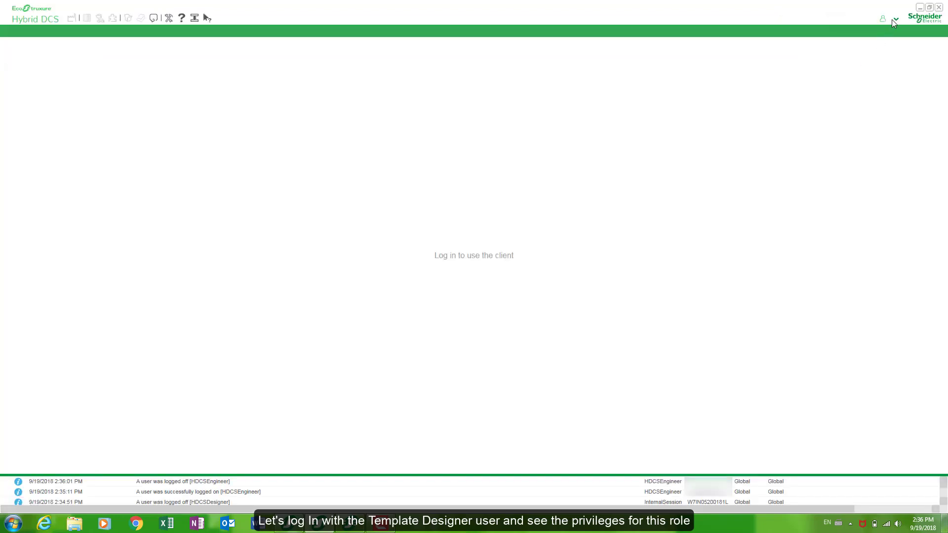
{"action": "left_click", "coordinate": [894, 19]}
{"action": "left_click", "coordinate": [873, 31]}
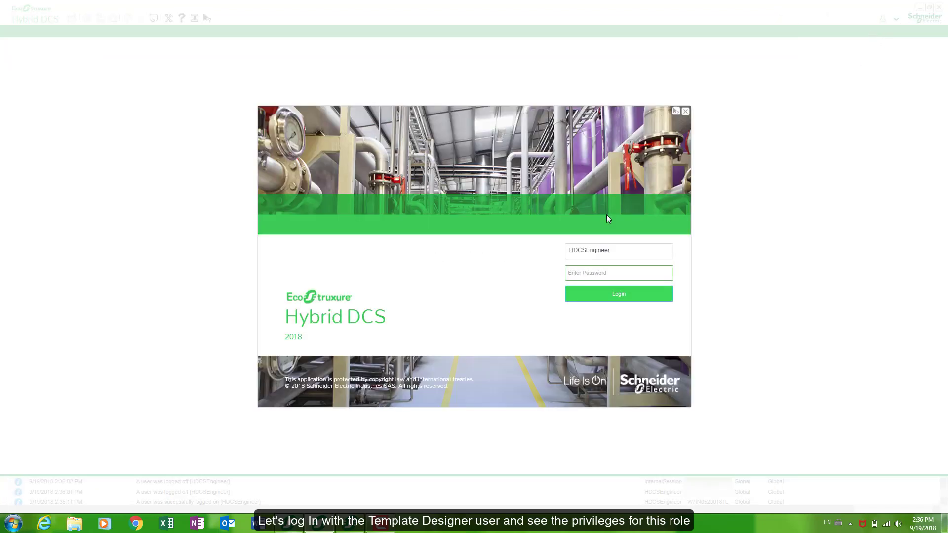
Sign in as HDCSDesigner with its password.
{"action": "double_click", "coordinate": [615, 247]}
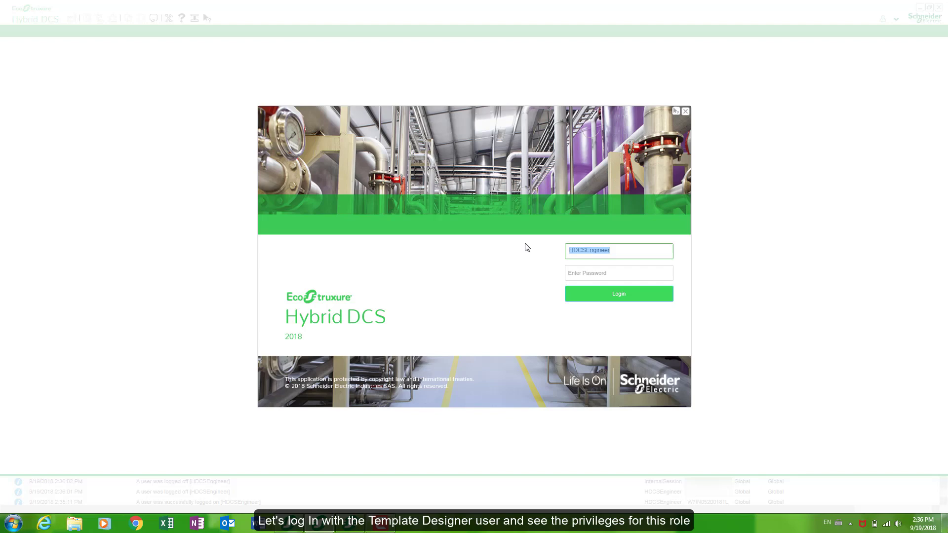
{"action": "type", "text": "HDCSDesi"}
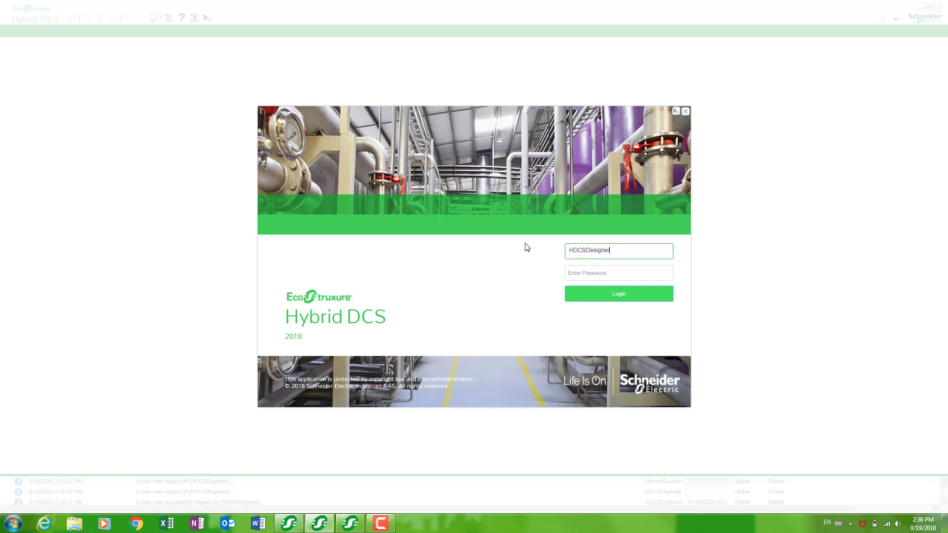
{"action": "key", "text": "Tab"}
{"action": "type", "text": "•"}
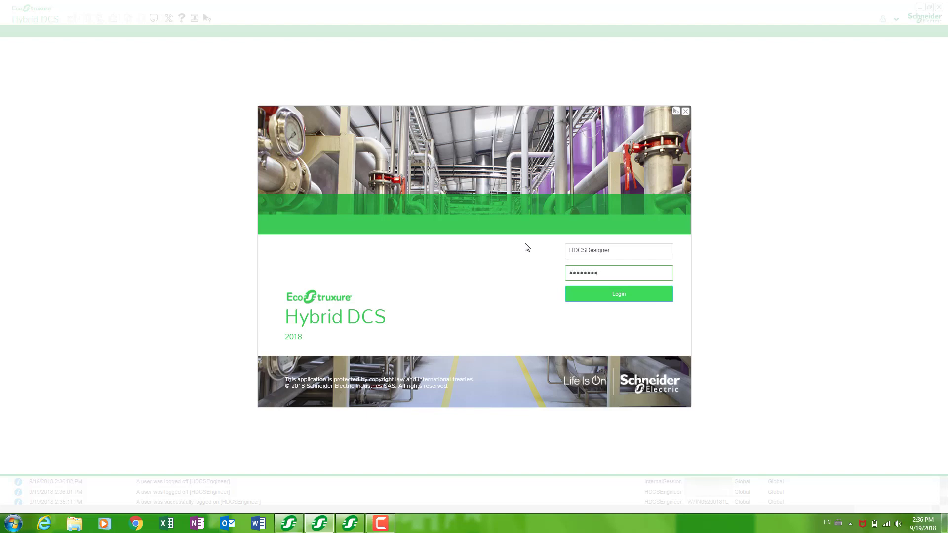
{"action": "left_click", "coordinate": [577, 294]}
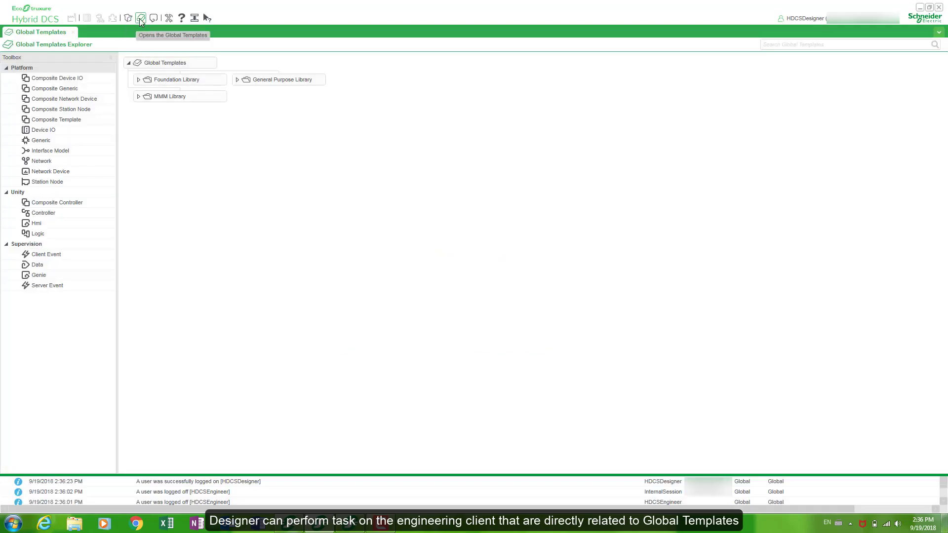
Expand Foundation Library > Application > Control Modules to list the STAHL templates.
{"action": "left_click", "coordinate": [138, 81]}
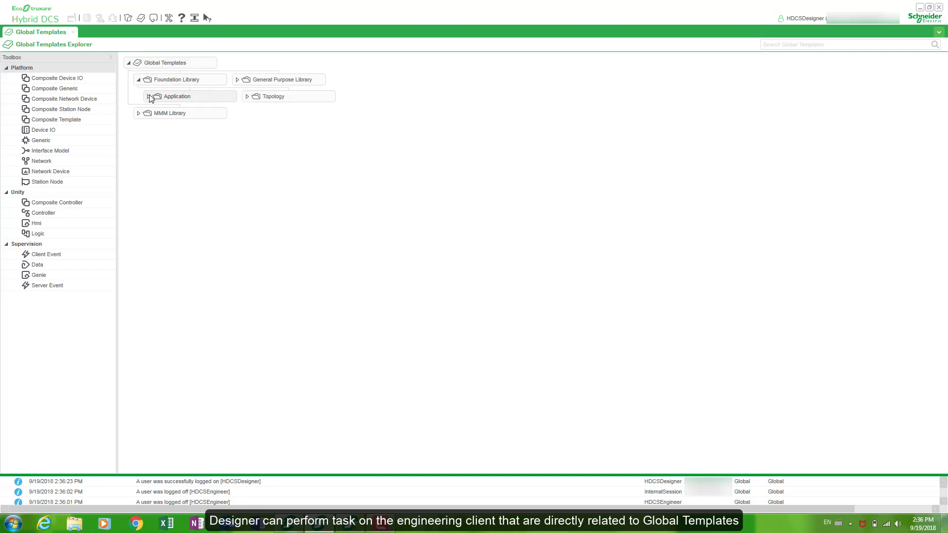
{"action": "left_click", "coordinate": [148, 96]}
{"action": "left_click", "coordinate": [159, 113]}
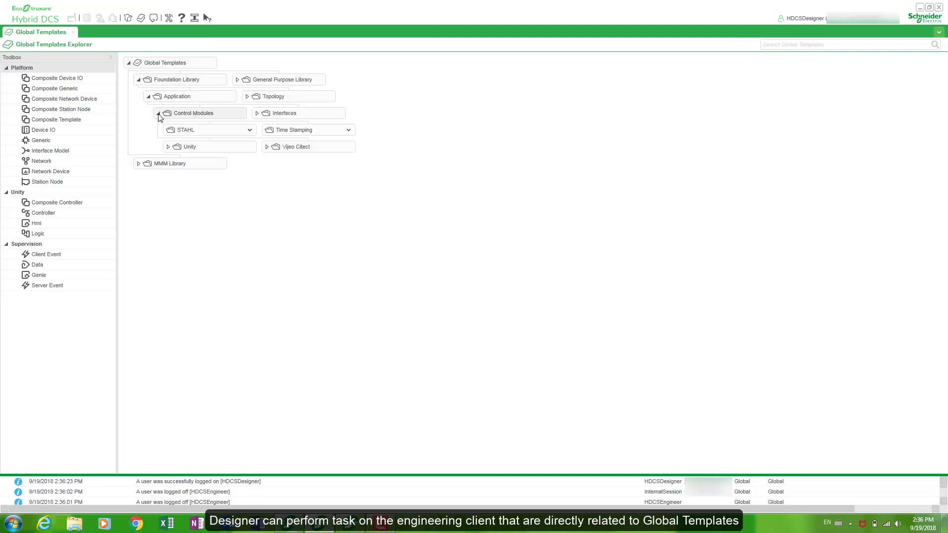
{"action": "left_click", "coordinate": [250, 130]}
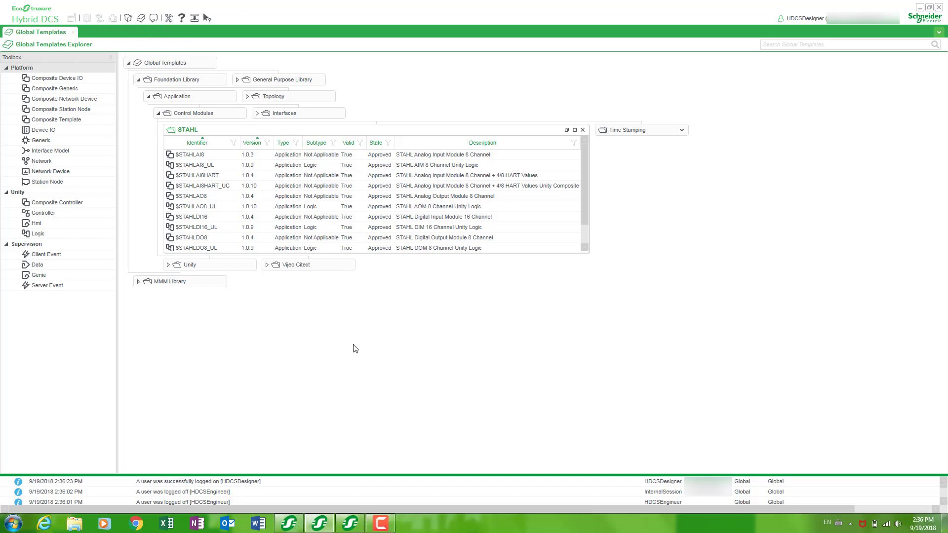
{"action": "left_click", "coordinate": [360, 527]}
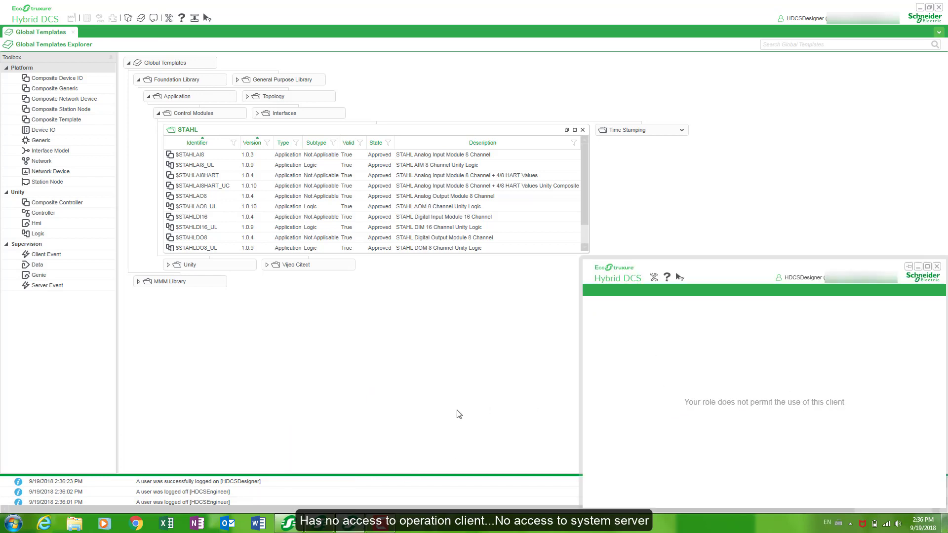
{"action": "left_click", "coordinate": [287, 524]}
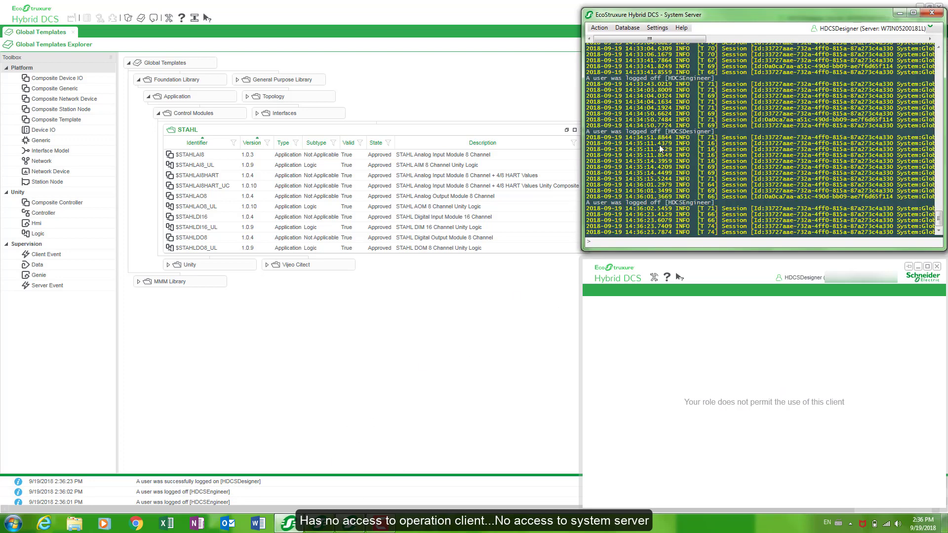
{"action": "left_click", "coordinate": [599, 28]}
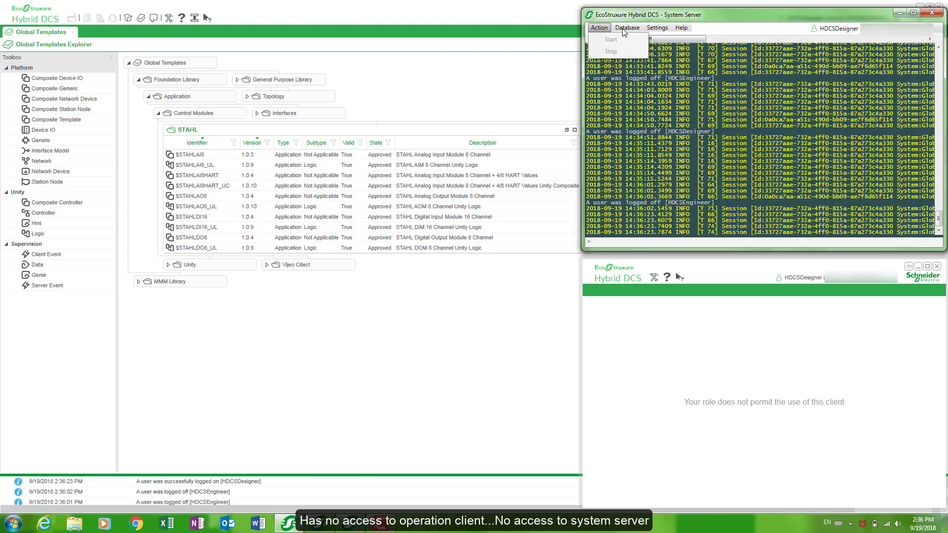
{"action": "mouse_move", "coordinate": [657, 30]}
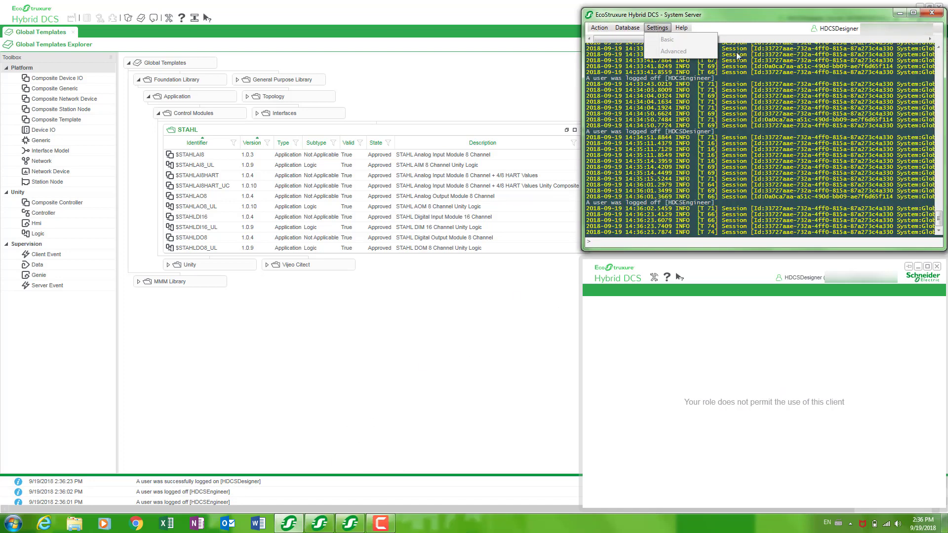
{"action": "left_click", "coordinate": [900, 13]}
{"action": "left_click", "coordinate": [899, 13]}
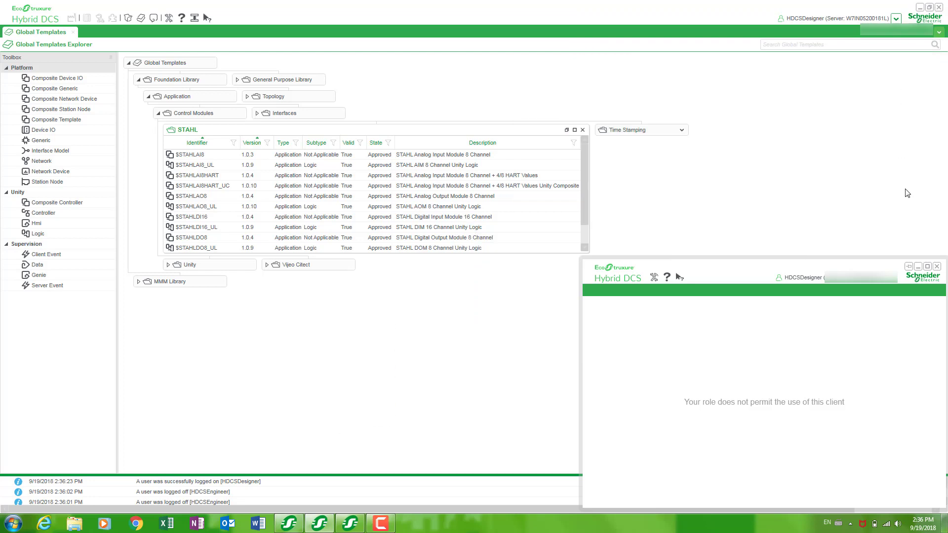
{"action": "left_click", "coordinate": [918, 266]}
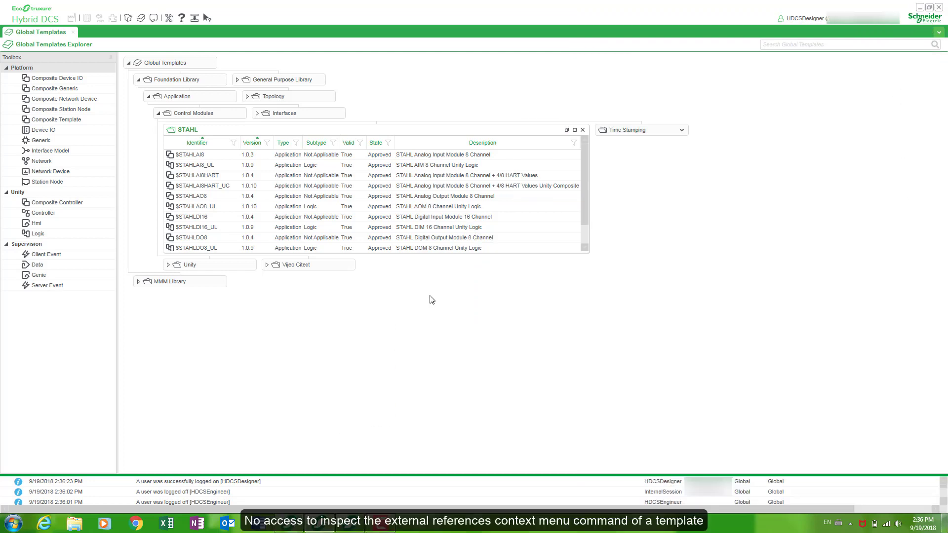
{"action": "left_click", "coordinate": [200, 169]}
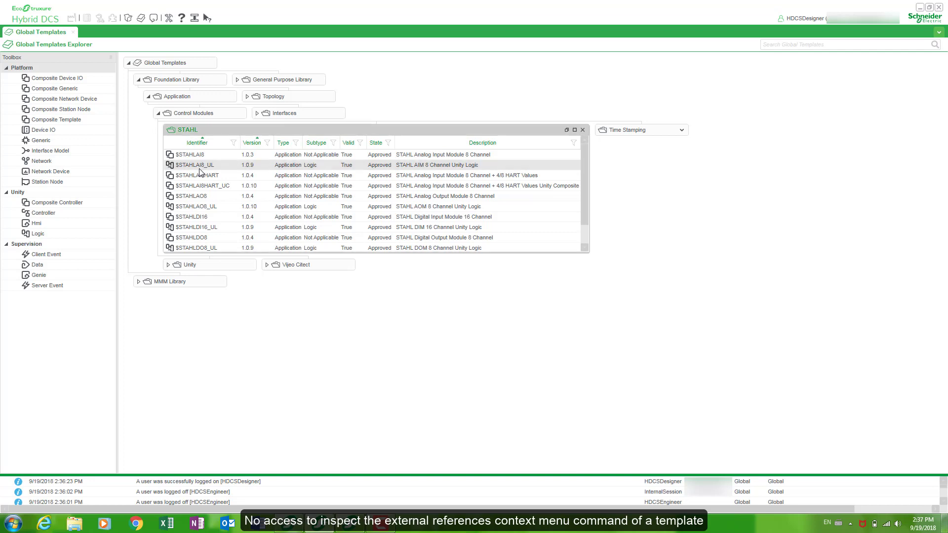
{"action": "right_click", "coordinate": [199, 171]}
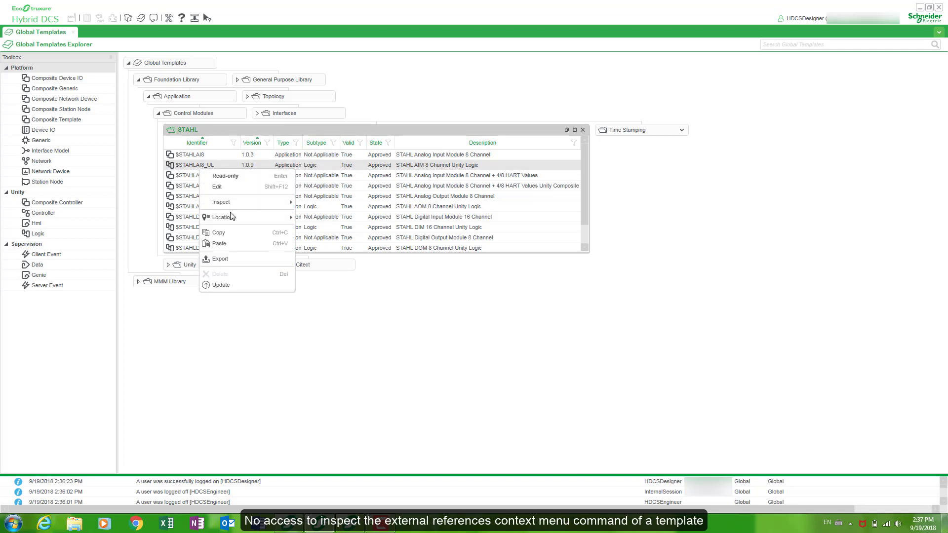
{"action": "mouse_move", "coordinate": [239, 208]}
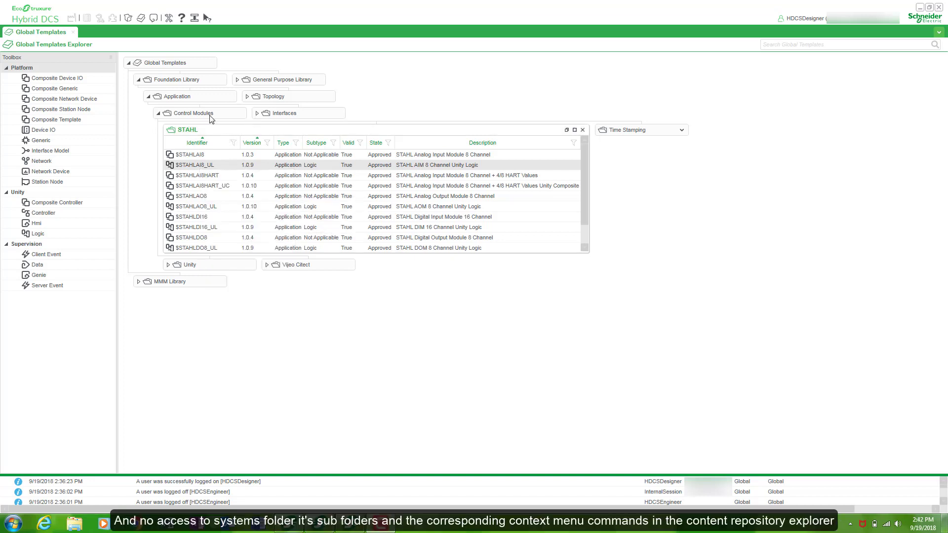
In the Content Repository, expand Systems > System_1 > Project, then the UPro and Vjc folders.
{"action": "left_click", "coordinate": [127, 18]}
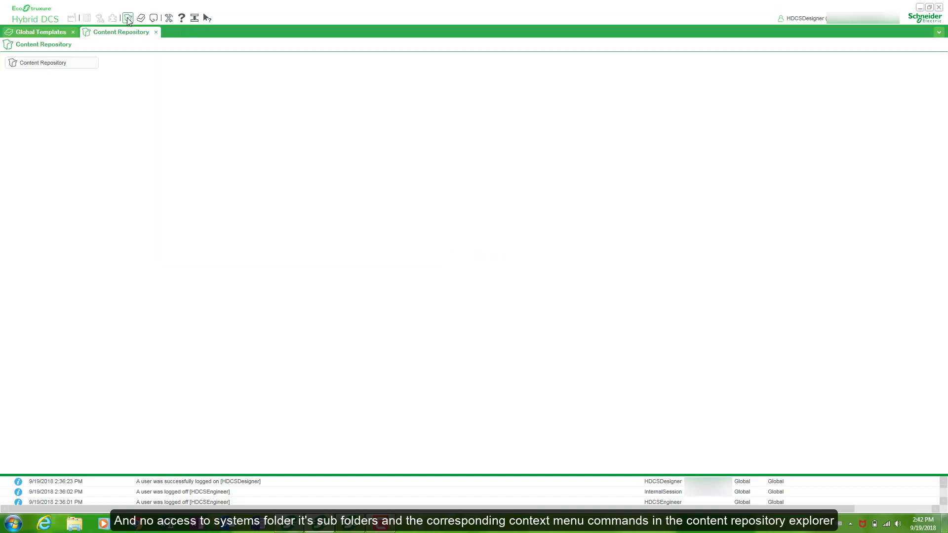
{"action": "left_click", "coordinate": [20, 97]}
{"action": "left_click", "coordinate": [30, 113]}
{"action": "left_click", "coordinate": [39, 130]}
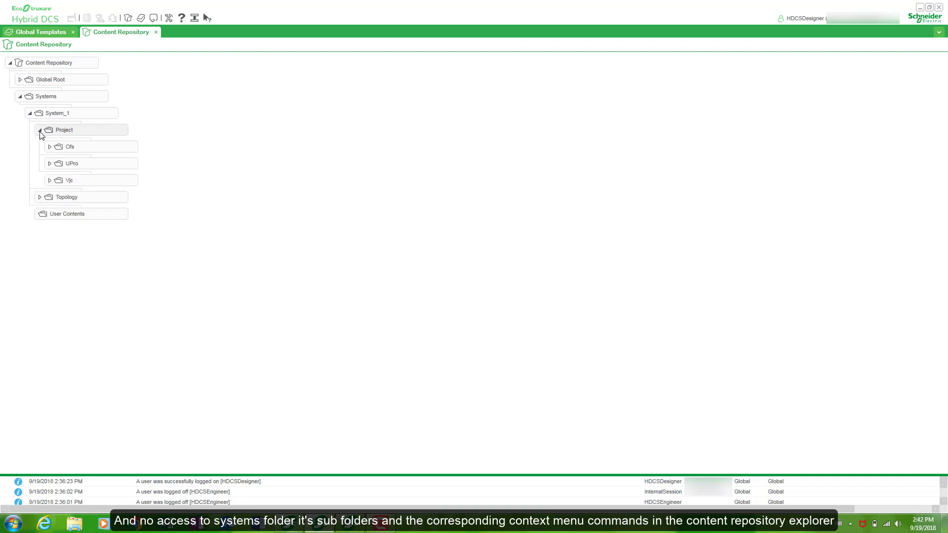
{"action": "left_click", "coordinate": [50, 163]}
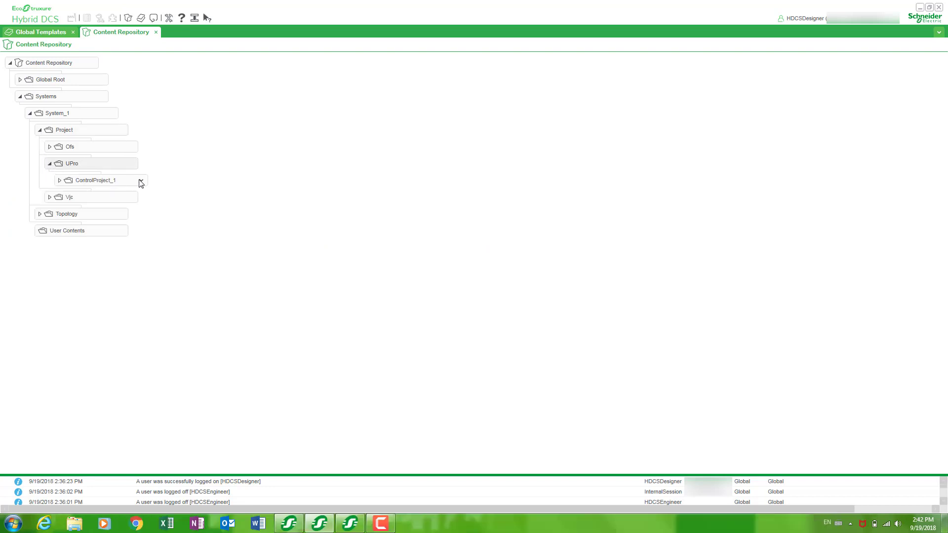
{"action": "left_click", "coordinate": [49, 197]}
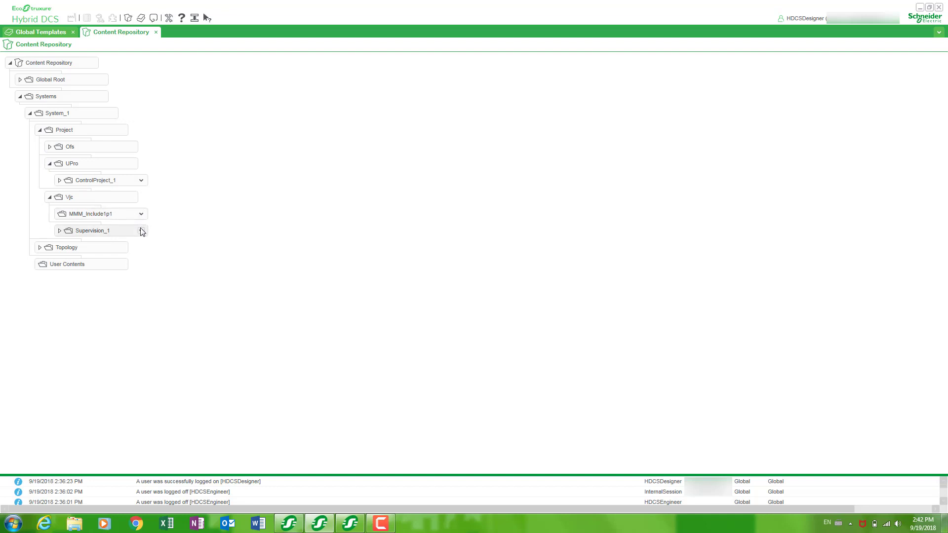
Log the Designer out and log back in as HDCSOperator with its password.
{"action": "left_click", "coordinate": [896, 19]}
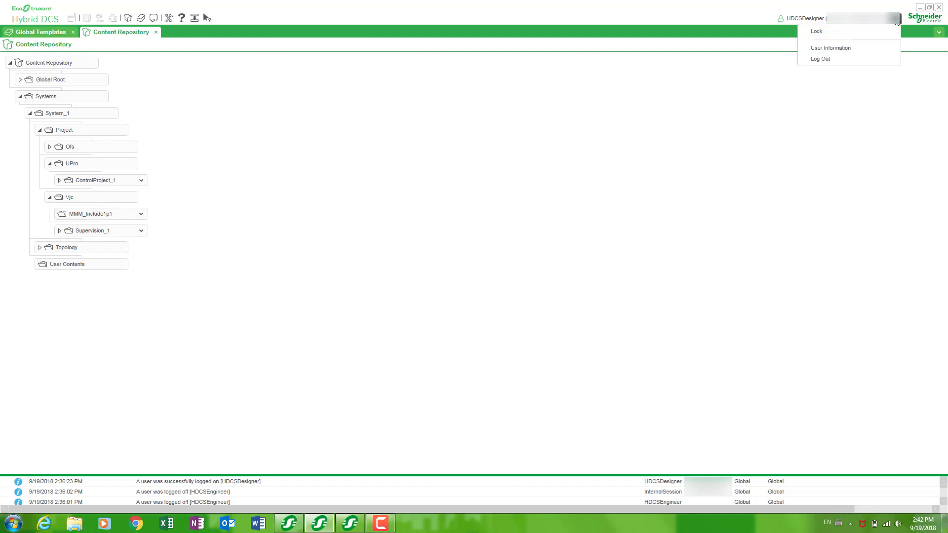
{"action": "left_click", "coordinate": [832, 60]}
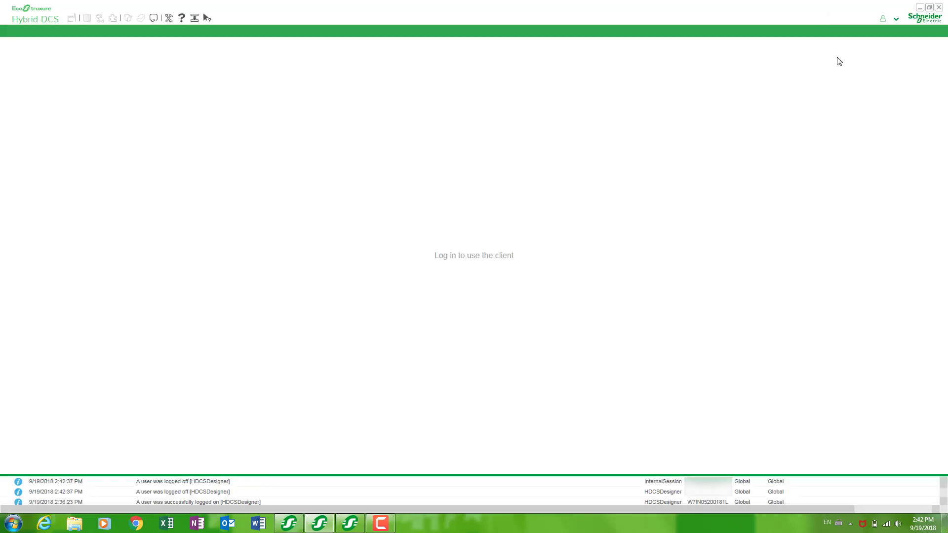
{"action": "left_click", "coordinate": [897, 19]}
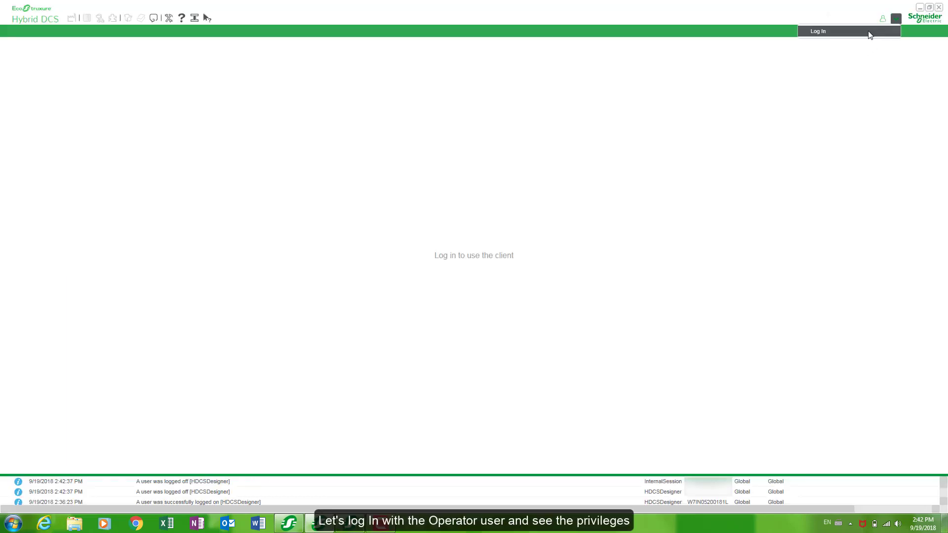
{"action": "left_click", "coordinate": [870, 33]}
{"action": "double_click", "coordinate": [600, 250]}
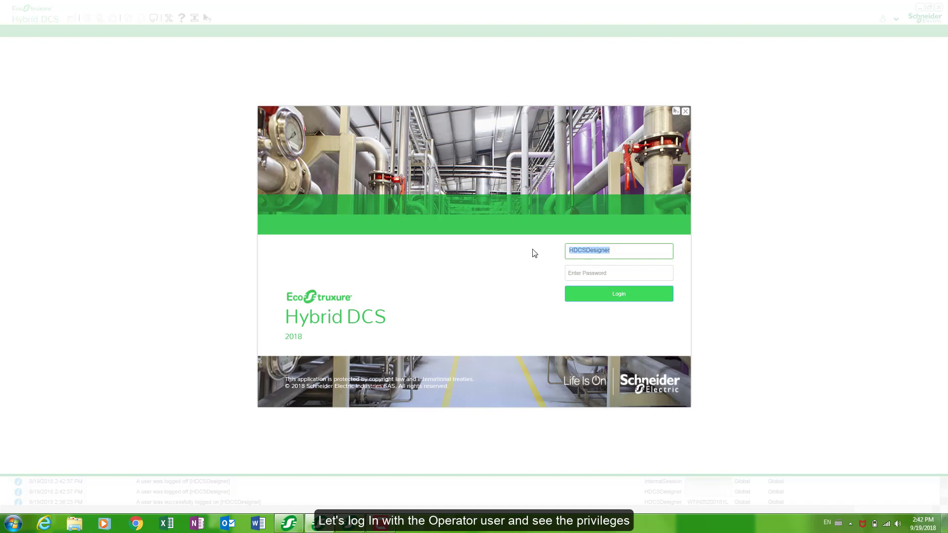
{"action": "type", "text": "H"}
{"action": "key", "text": "Tab"}
{"action": "type", "text": "••"}
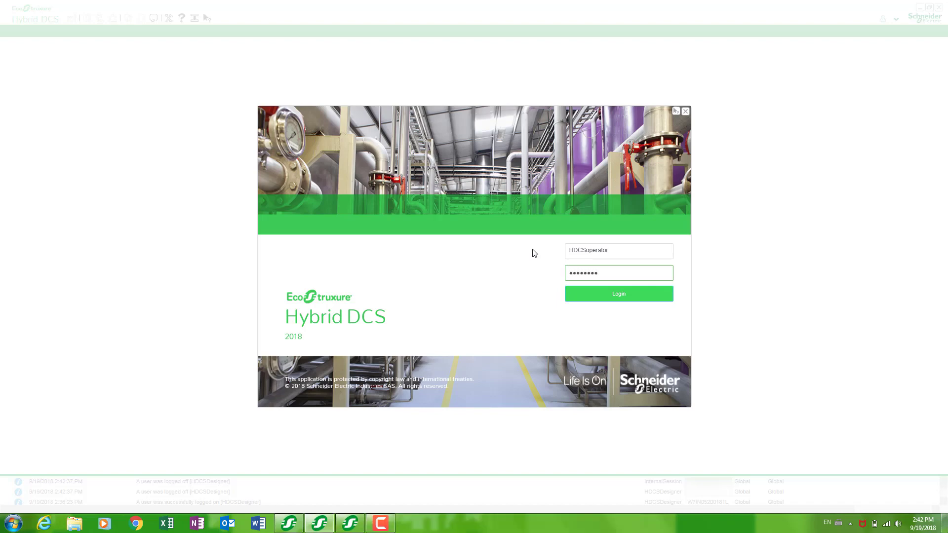
{"action": "left_click", "coordinate": [583, 297]}
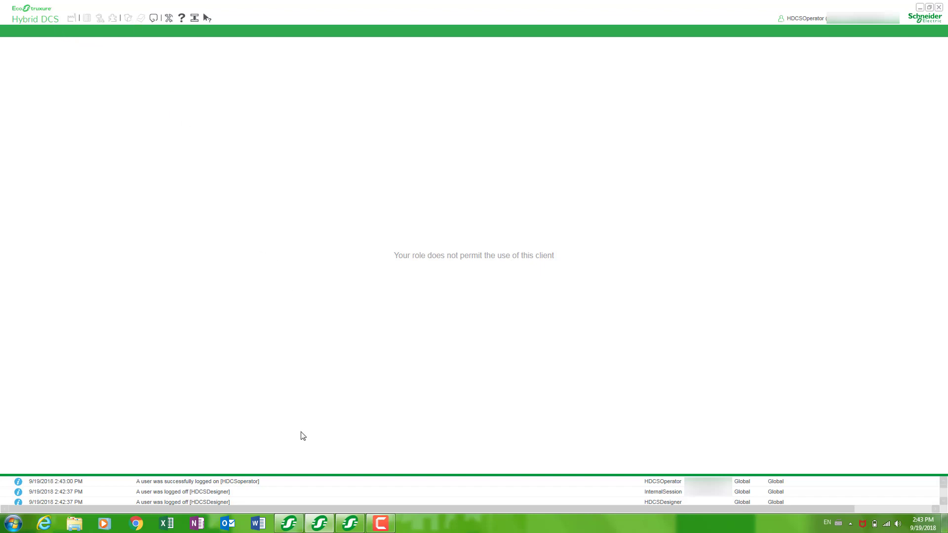
Check that the System Server's Settings menu is greyed out for the Operator, then minimize the server.
{"action": "left_click", "coordinate": [288, 523]}
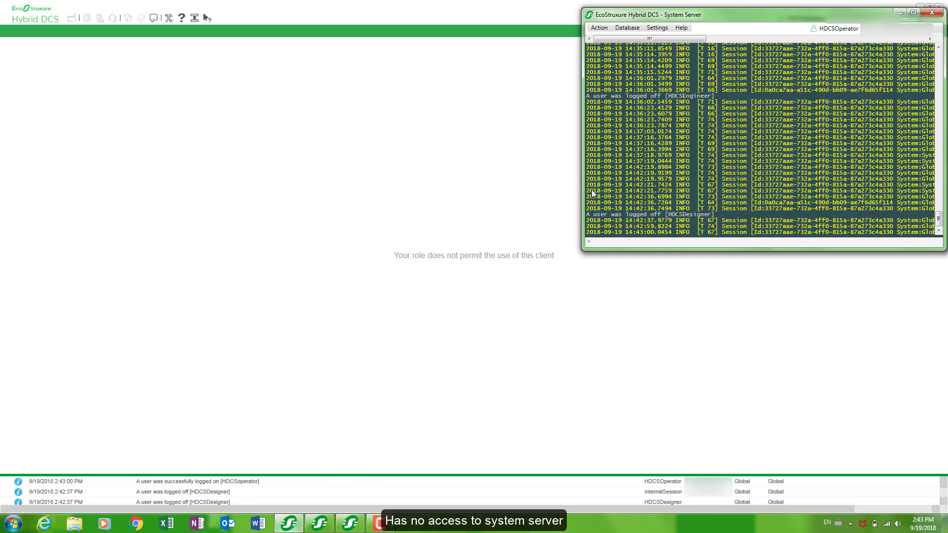
{"action": "left_click", "coordinate": [605, 28]}
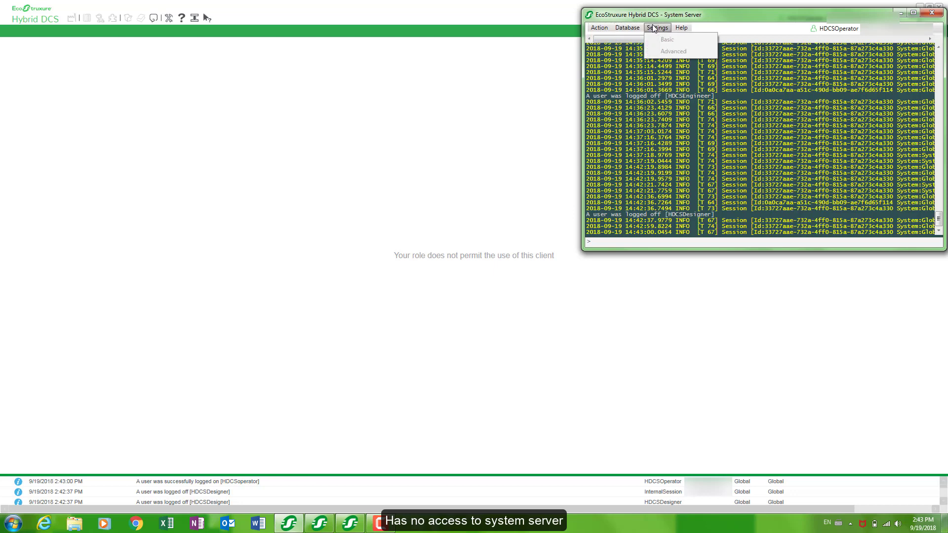
{"action": "left_click", "coordinate": [900, 15]}
{"action": "left_click", "coordinate": [900, 15]}
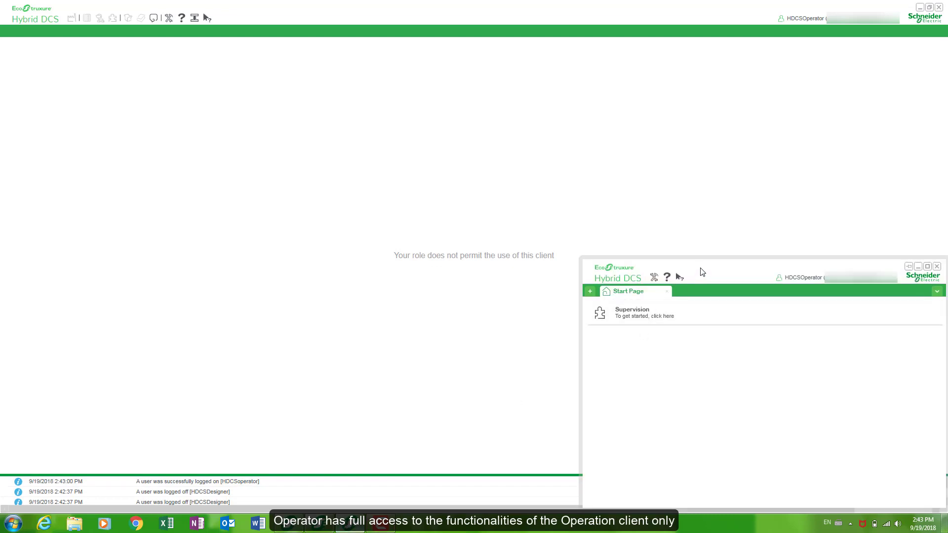
{"action": "left_click_drag", "start_coordinate": [700, 265], "coordinate": [538, 188]}
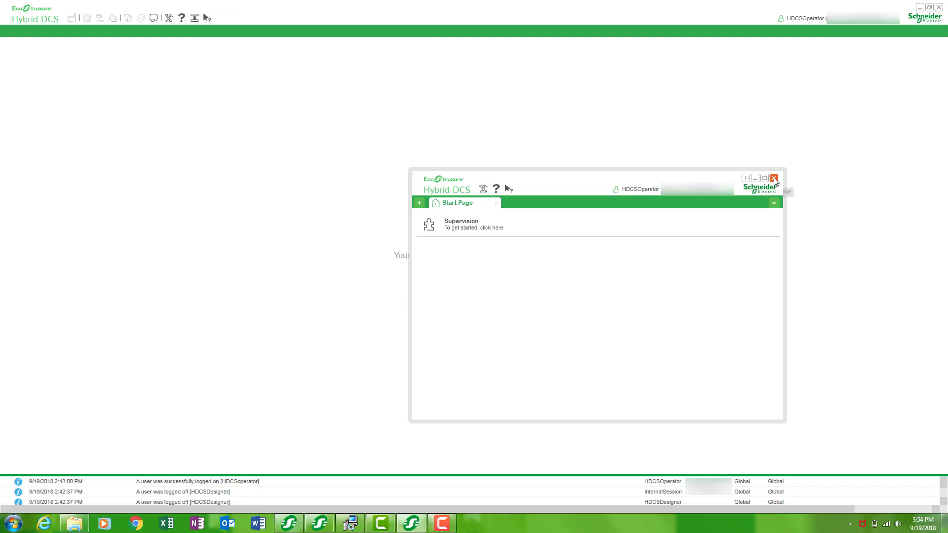
{"action": "left_click", "coordinate": [773, 178]}
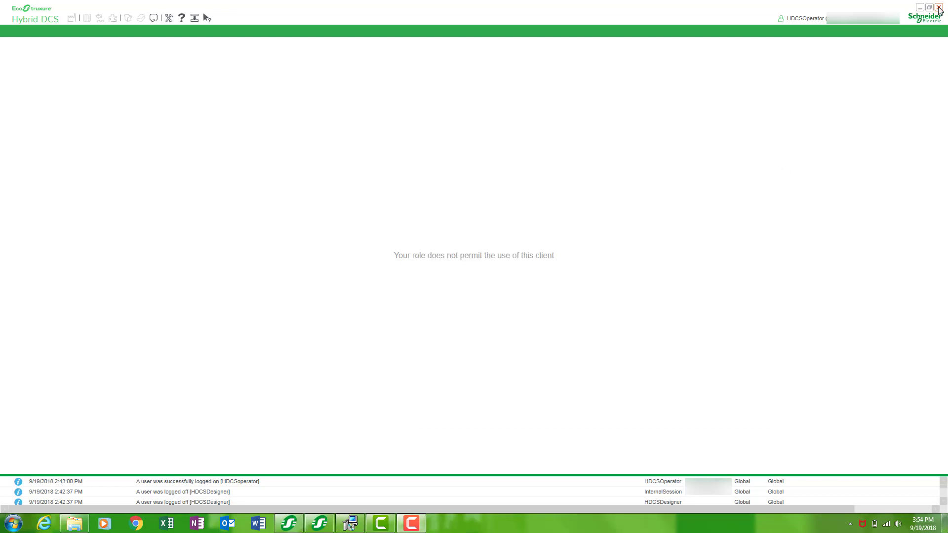